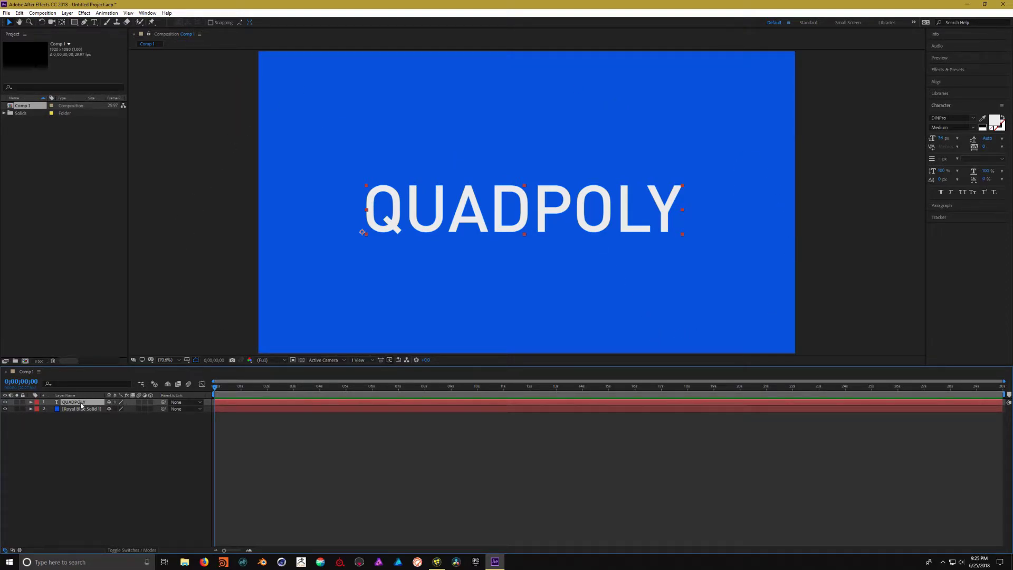
Select the Royal Blue Solid 1 layer beneath the QUADPOLY text in Comp 1.
left_click(84, 410)
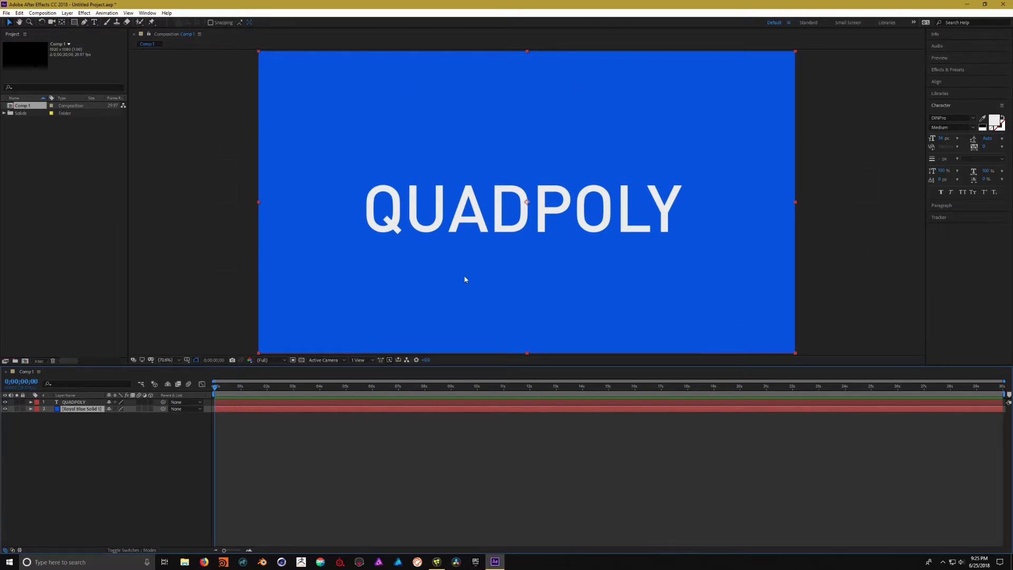
Switch from After Effects to Fusion's empty Composition1.
left_click(442, 559)
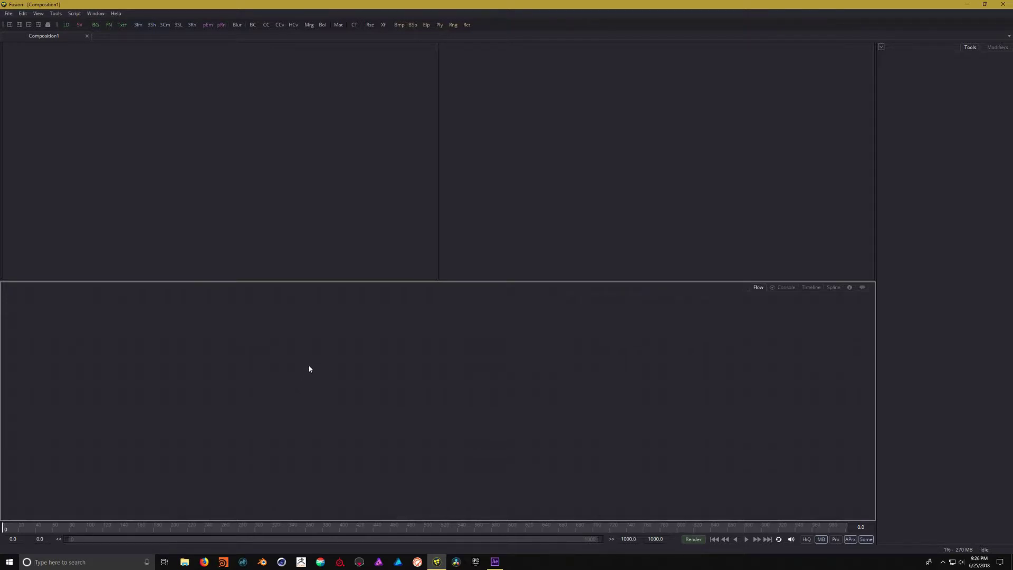
Add a Text+ tool (Text1) to the flow by searching the tool list for 'text'.
right_click(309, 368)
mouse_move(327, 370)
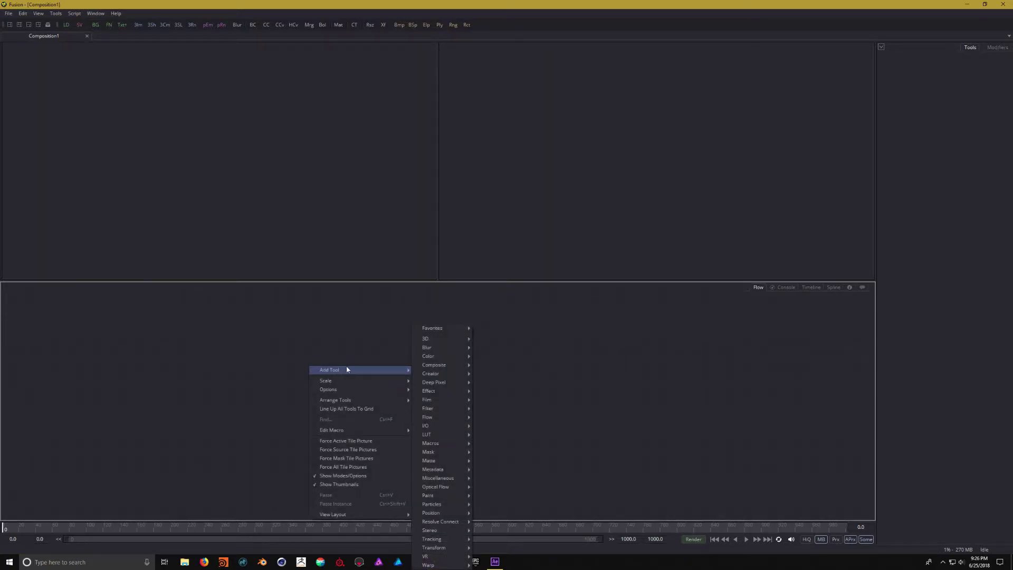
mouse_move(444, 340)
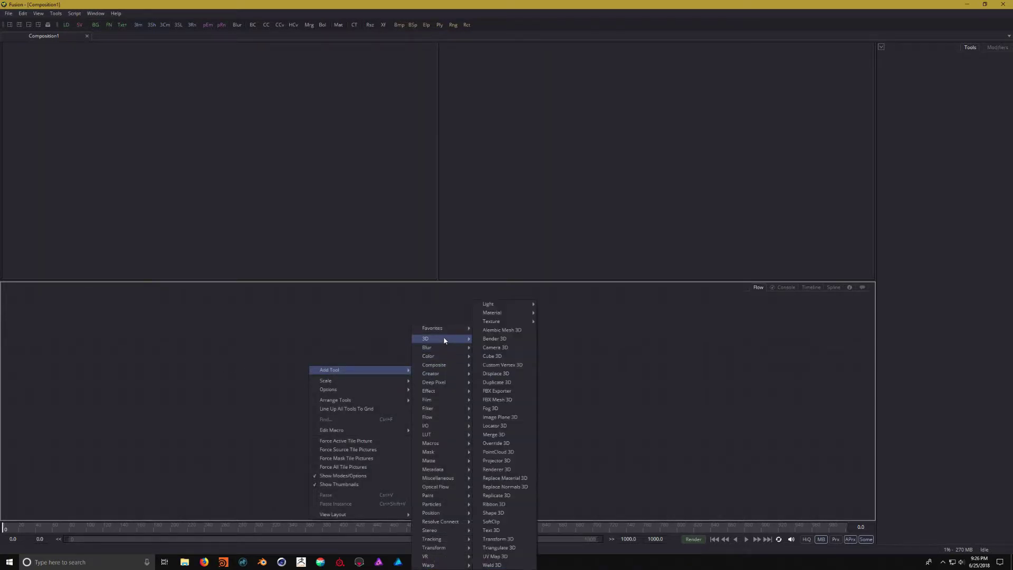
mouse_move(445, 373)
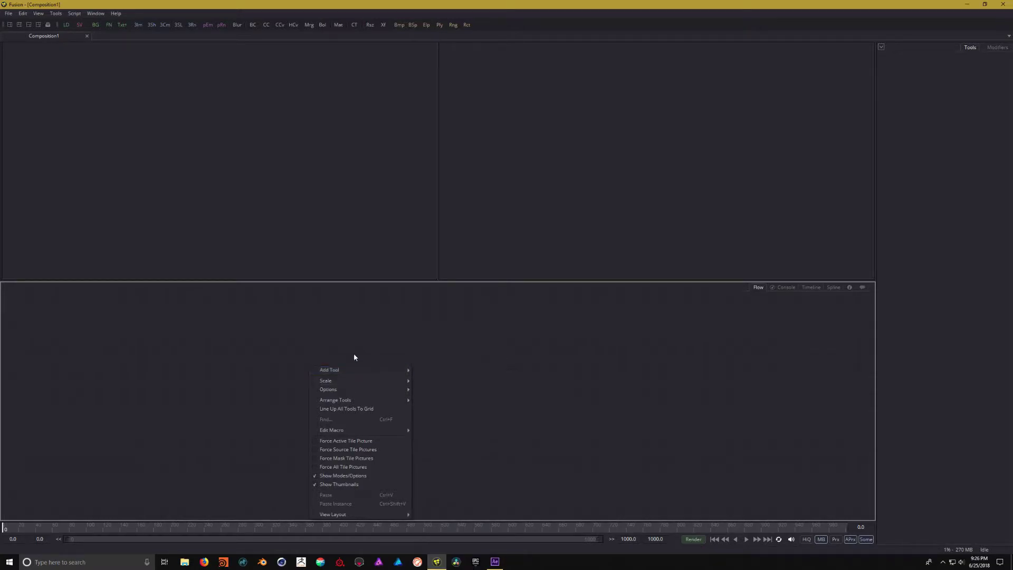
left_click(331, 345)
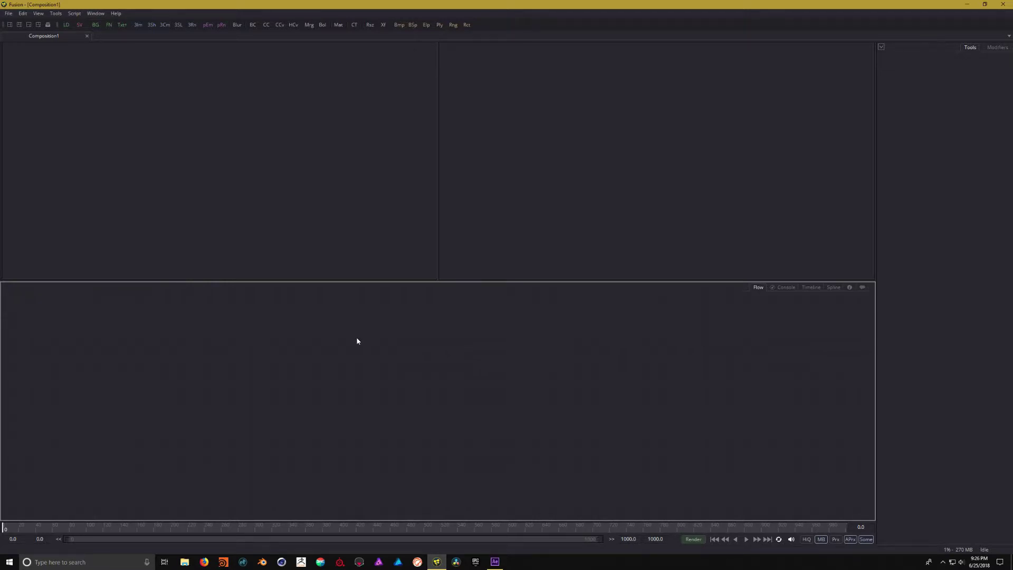
key("shift+space")
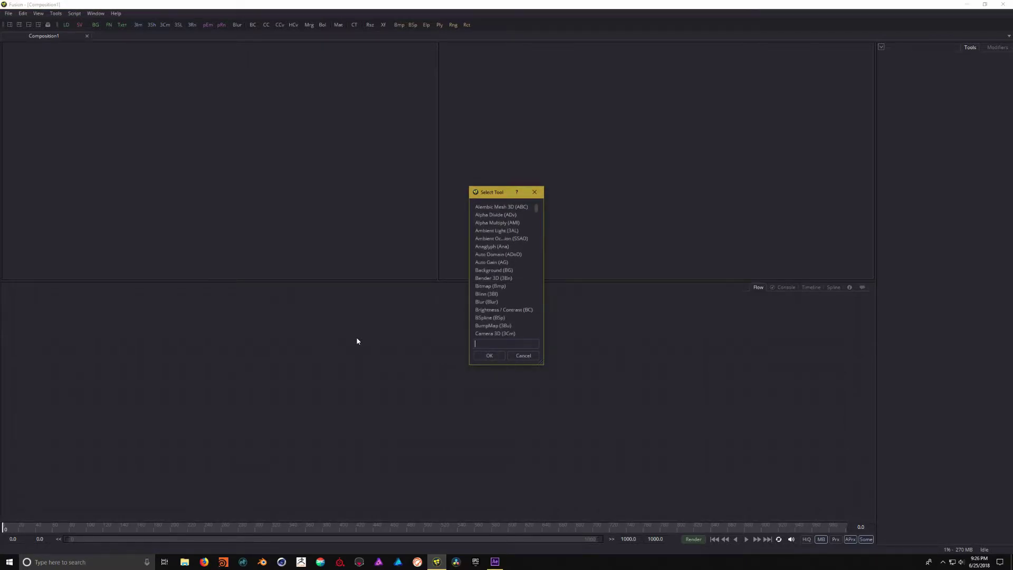
type("text")
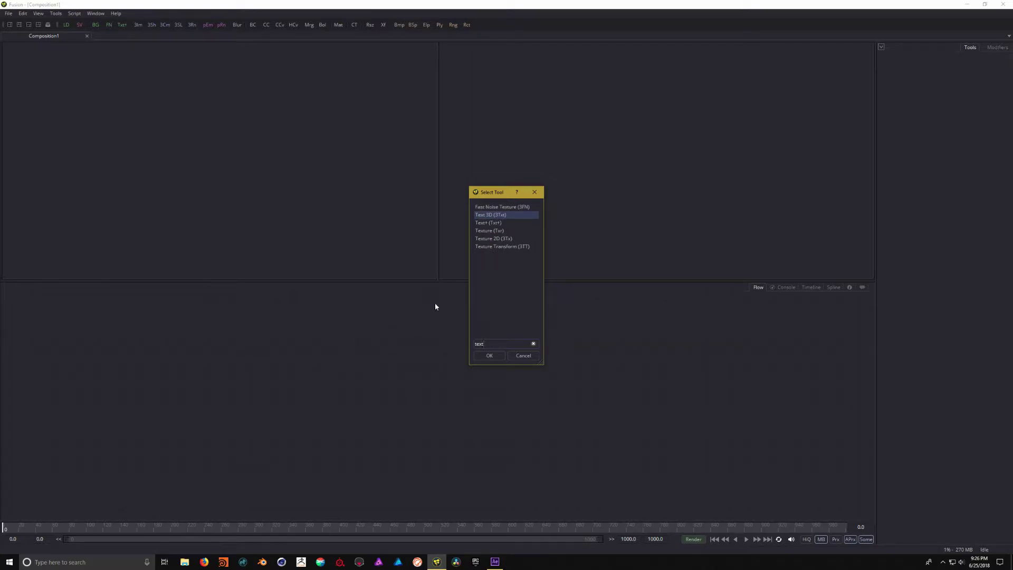
left_click(489, 224)
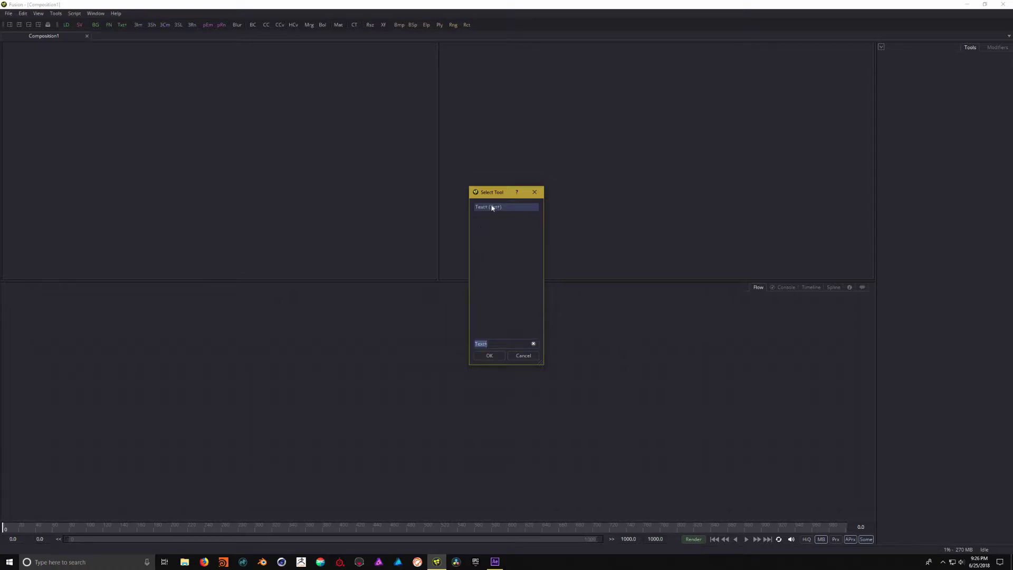
left_click(490, 356)
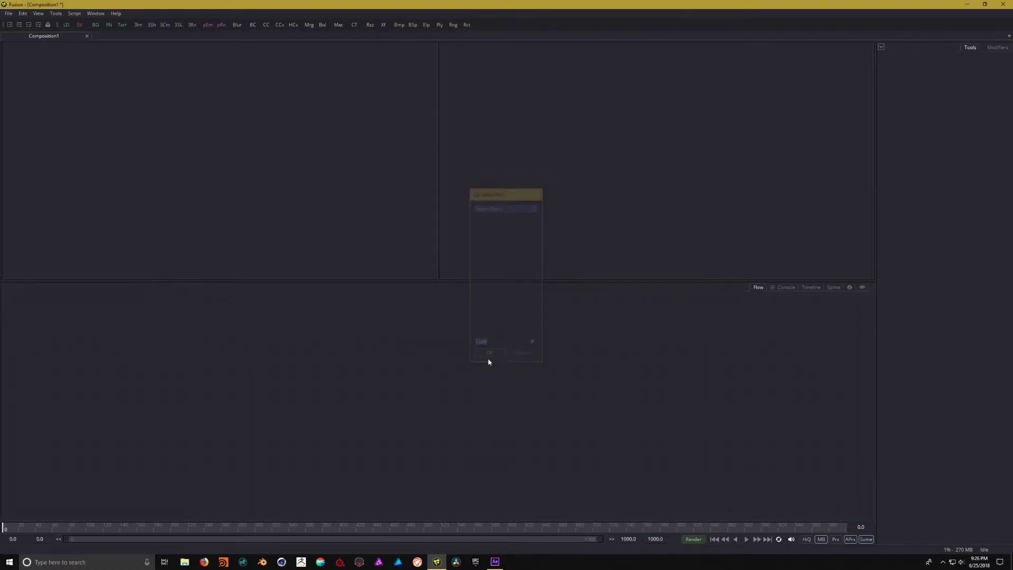
Show Text1 in the left viewer, fitted to the full frame.
left_click_drag(333, 342, 340, 395)
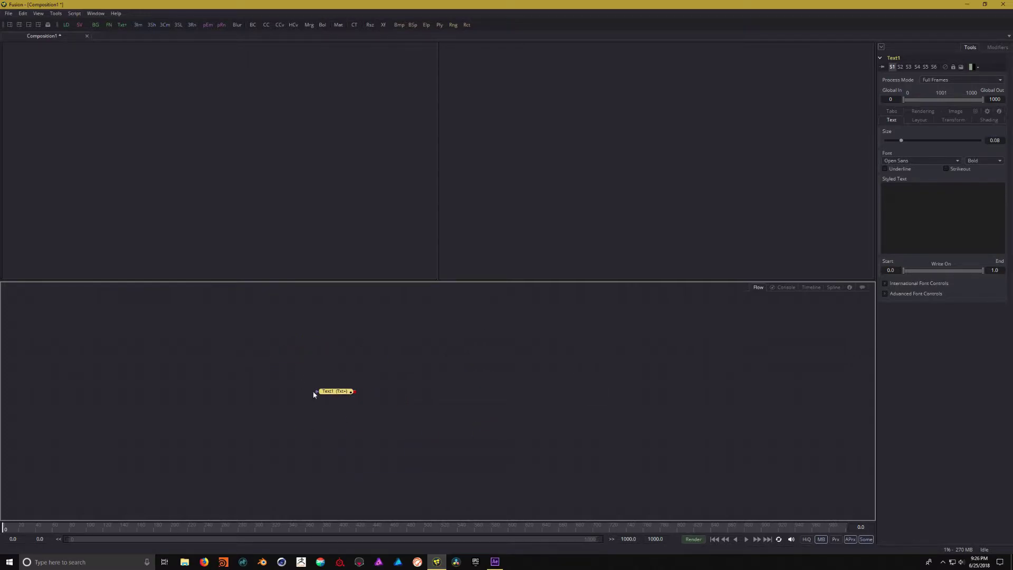
left_click_drag(339, 395, 422, 379)
key("ctrl+z")
key("1")
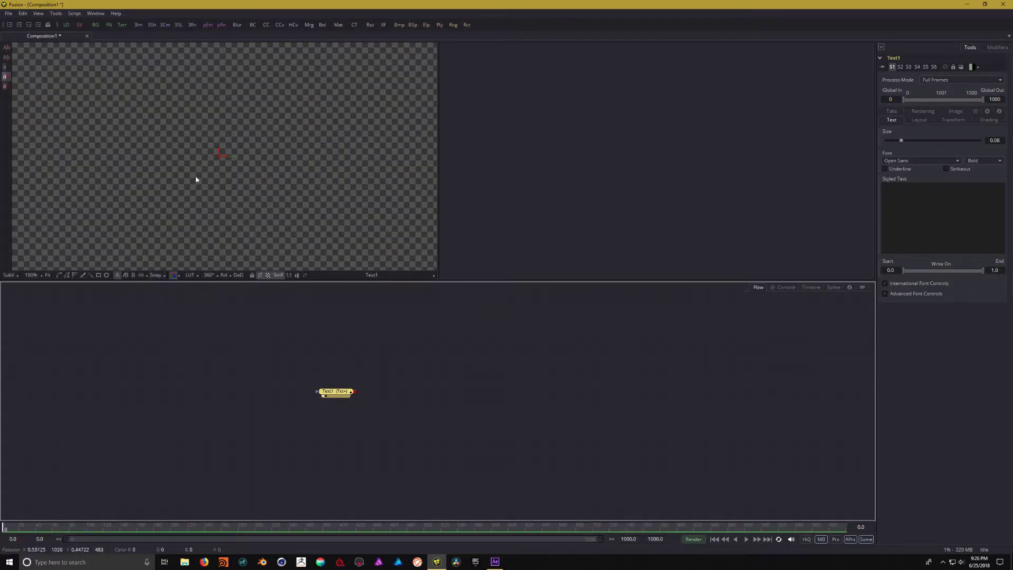
left_click(47, 276)
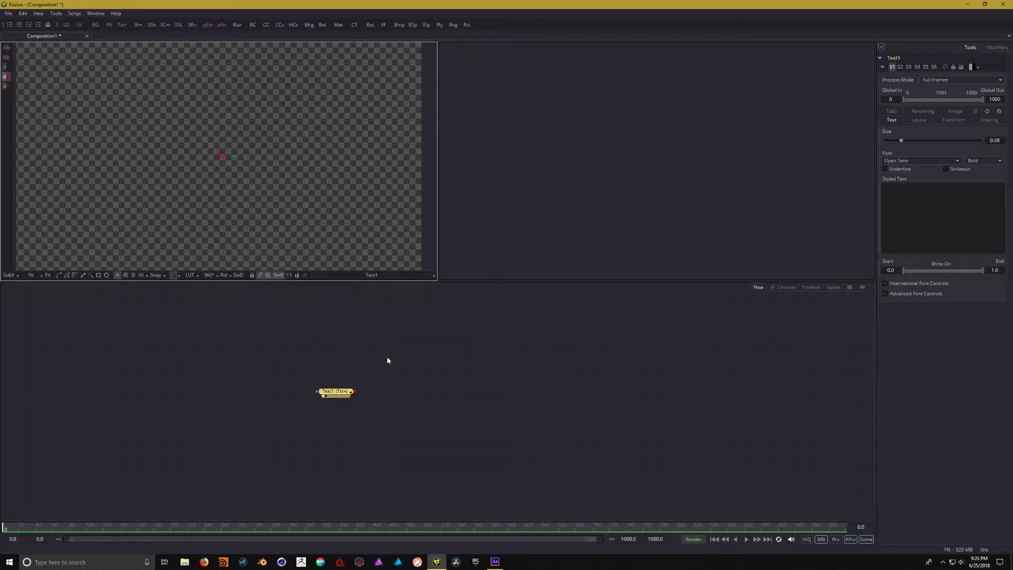
Set Text1's styled text to QUADPOLY and enlarge its size to about 0.21.
left_click(340, 393)
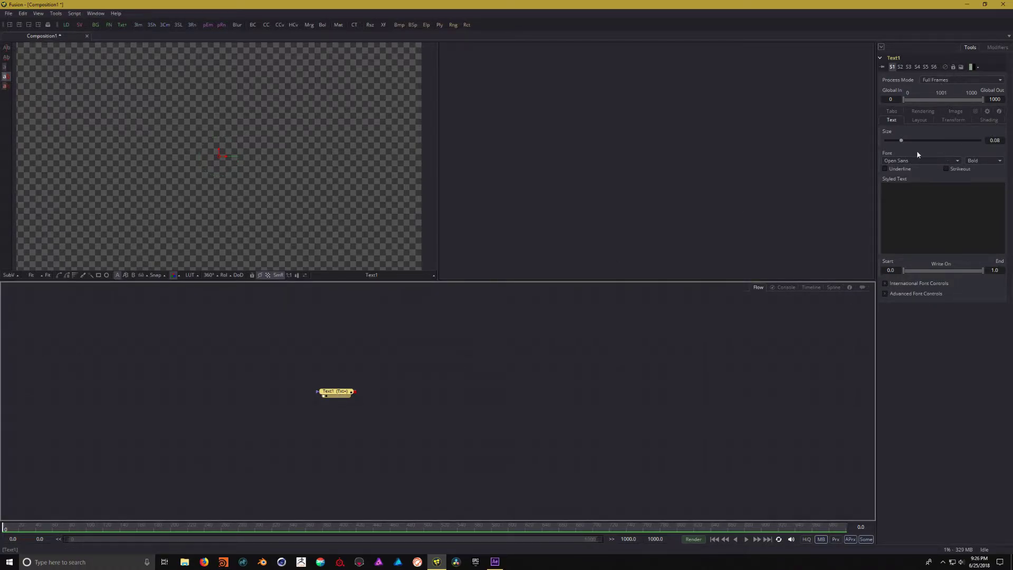
left_click(898, 190)
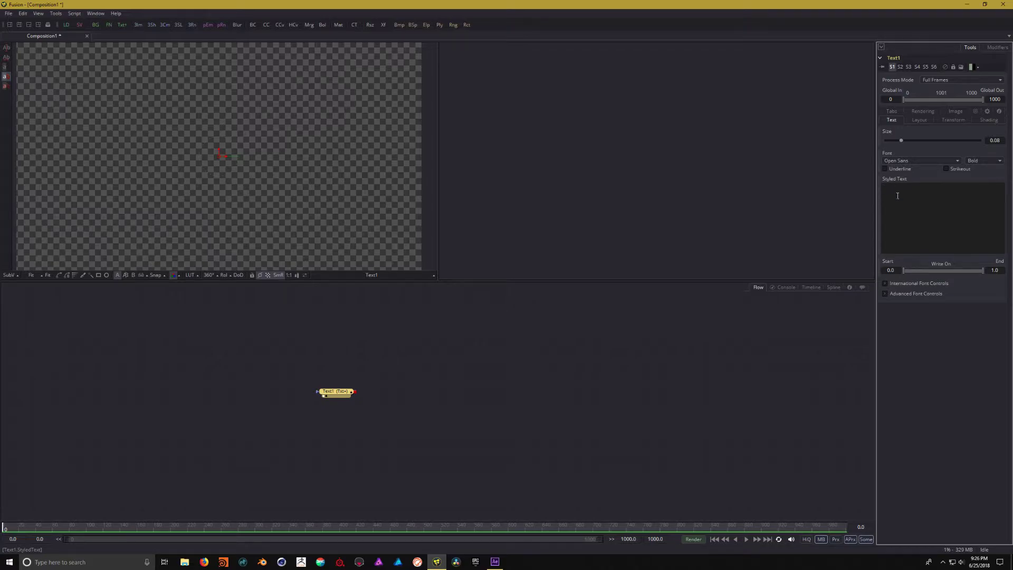
type("QUADPOLY")
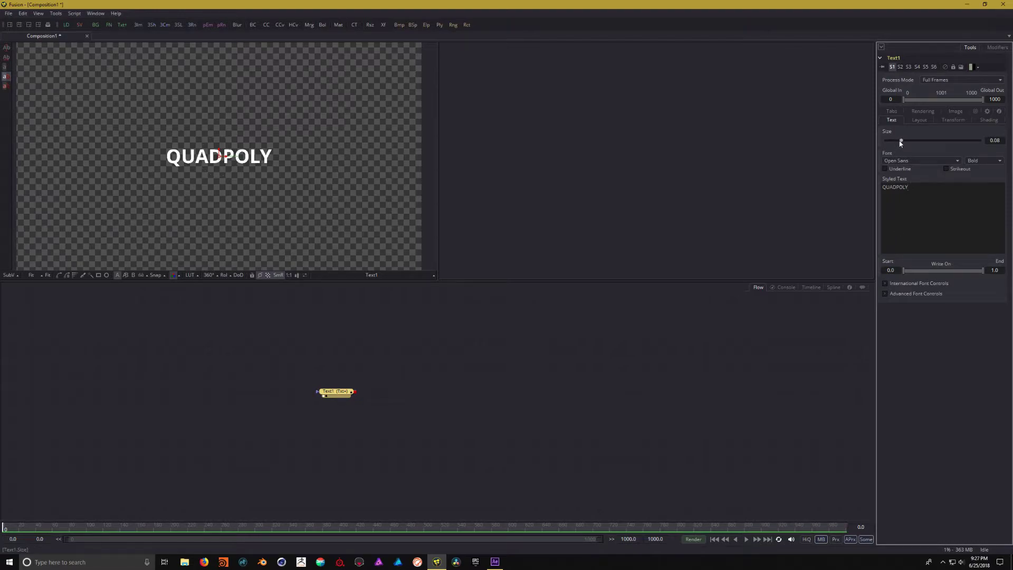
left_click_drag(900, 142, 926, 141)
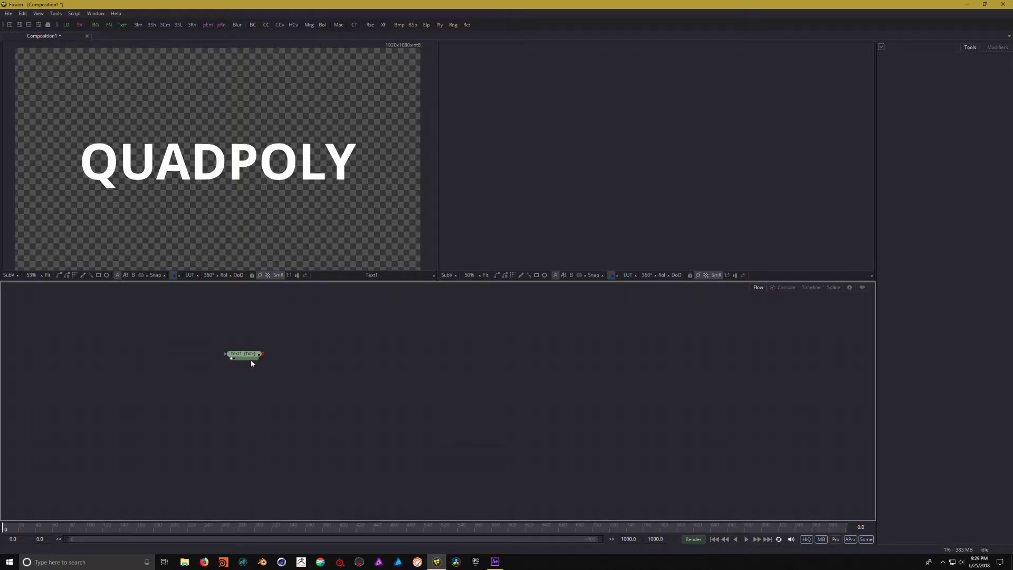
left_click_drag(250, 357, 240, 360)
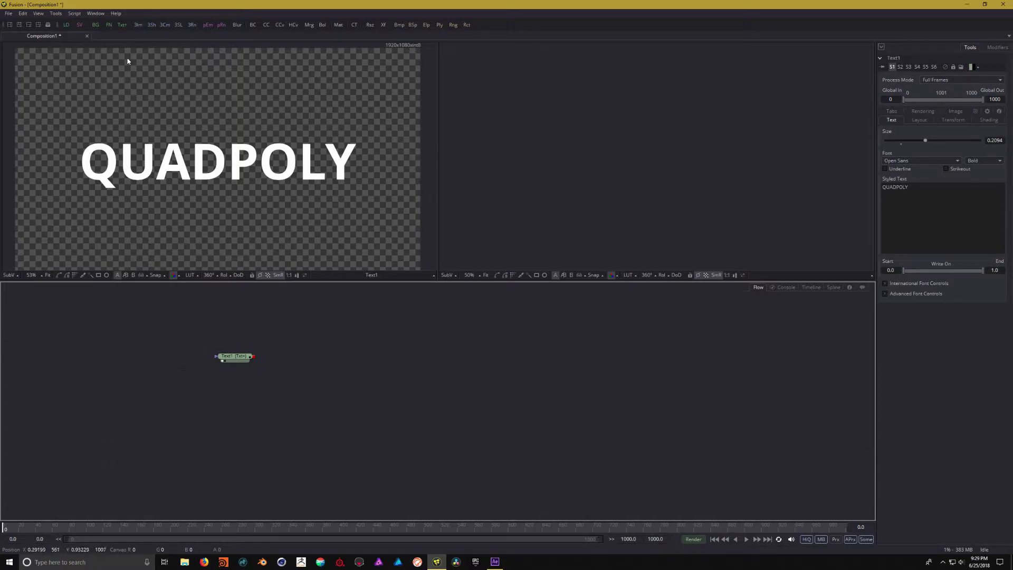
Add Background1 below Text1 and show it in the right viewer.
left_click(95, 25)
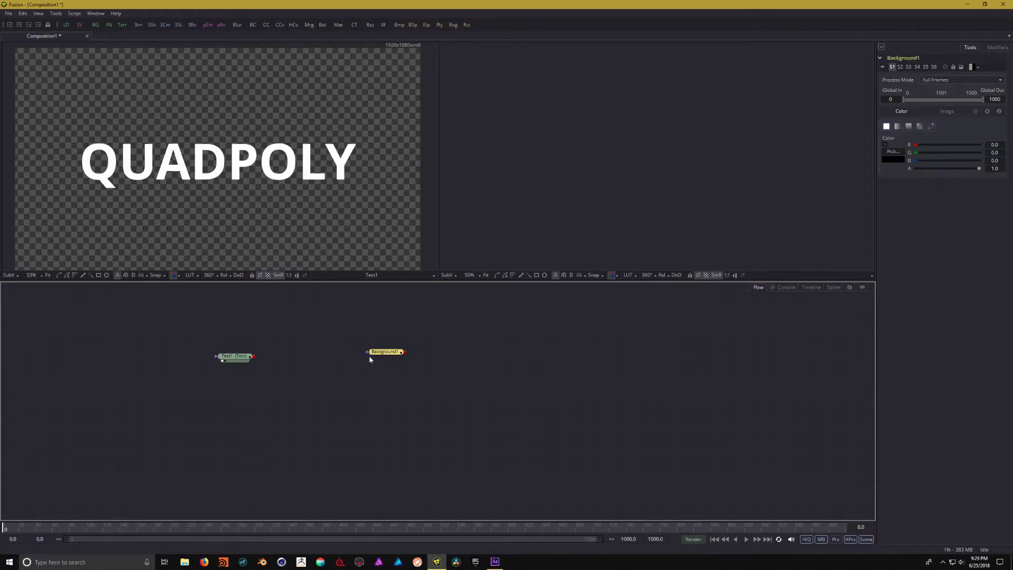
left_click_drag(388, 352, 223, 406)
key("ctrl+z")
key("2")
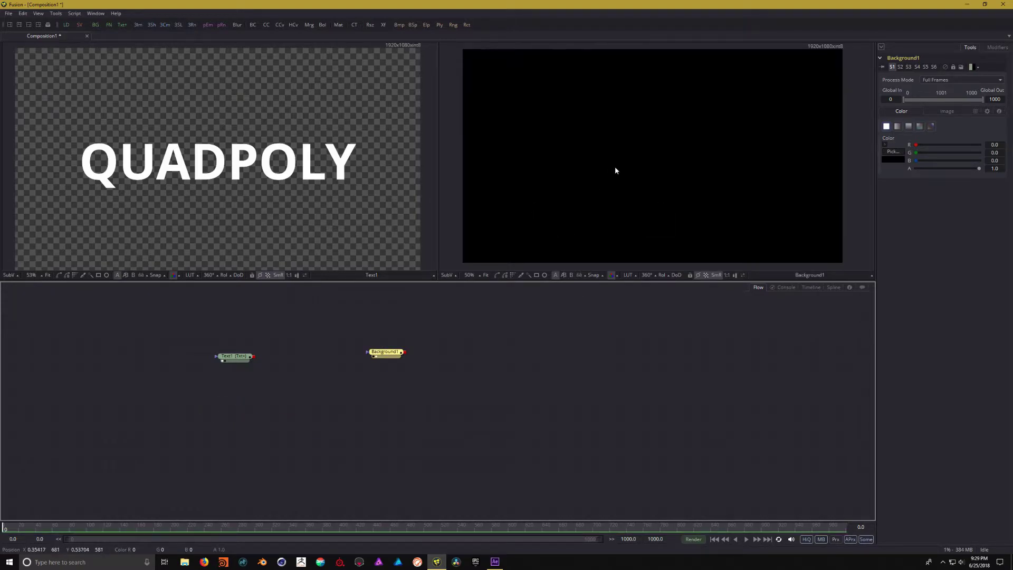
left_click_drag(388, 353, 232, 392)
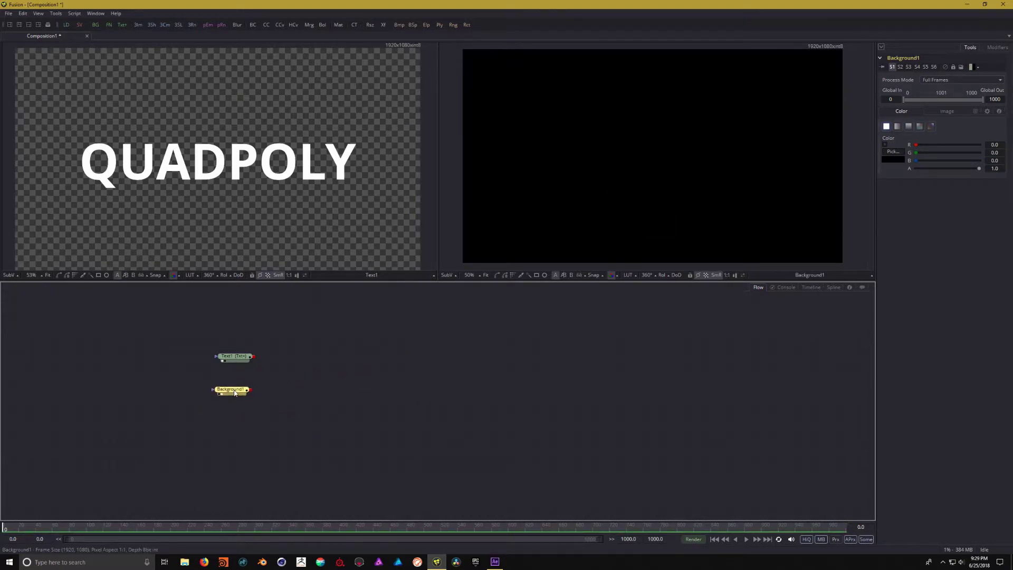
Colour Background1 a vivid blue (#2542e3) and tidy Text1 above it.
left_click(892, 153)
left_click_drag(540, 225, 530, 219)
left_click_drag(600, 224, 597, 216)
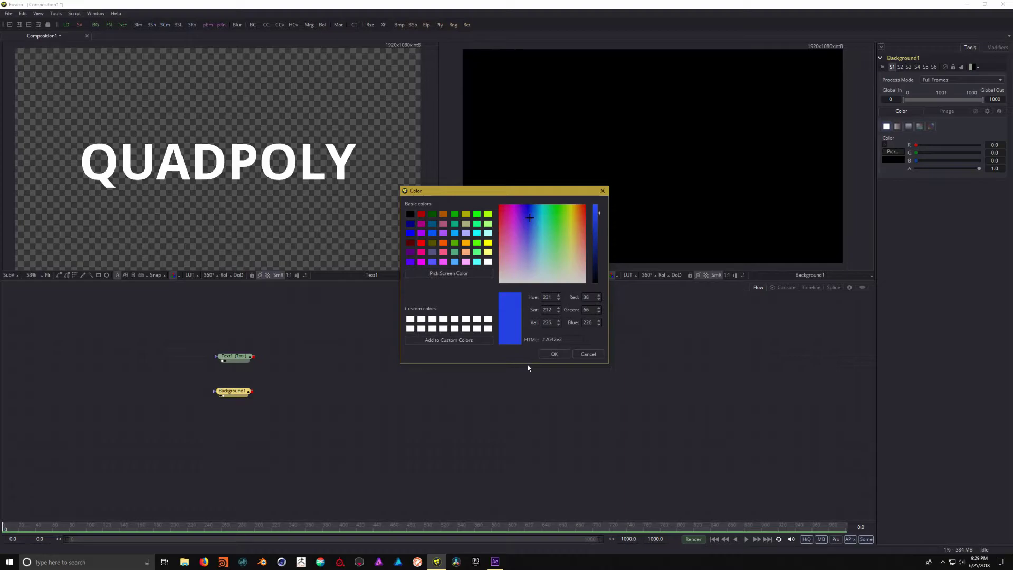
left_click(554, 354)
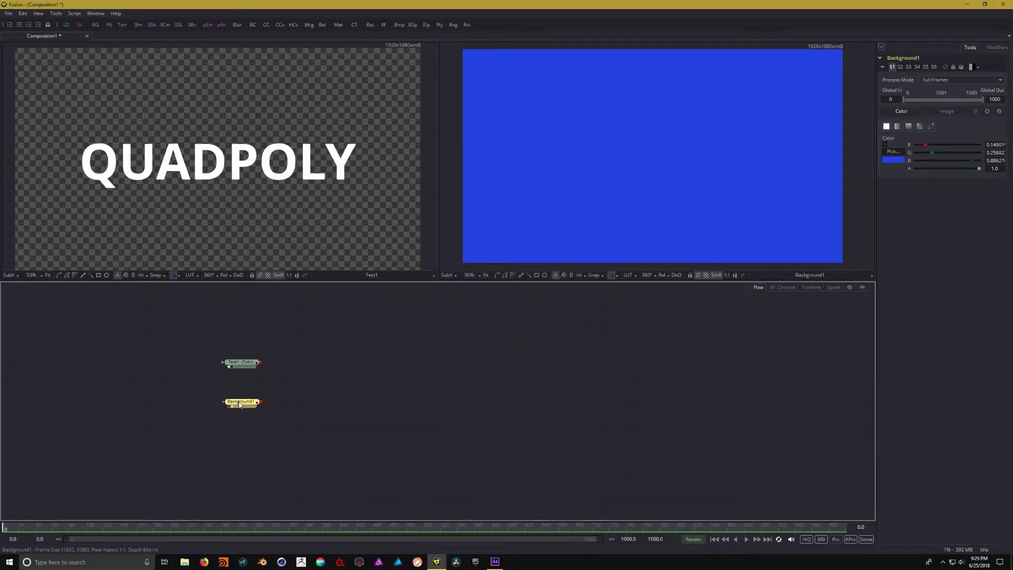
left_click(295, 351)
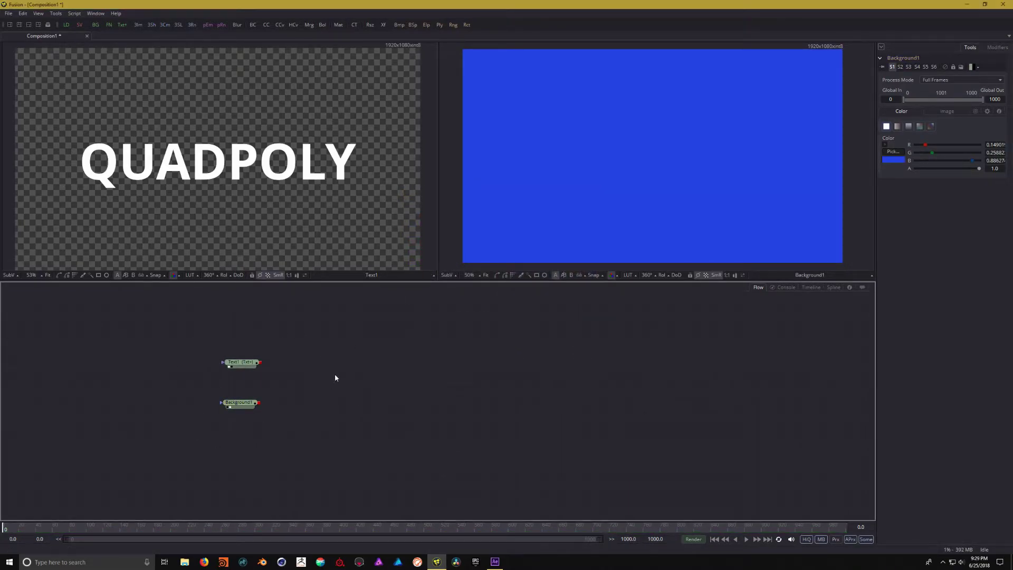
left_click_drag(232, 364, 232, 354)
left_click(241, 328)
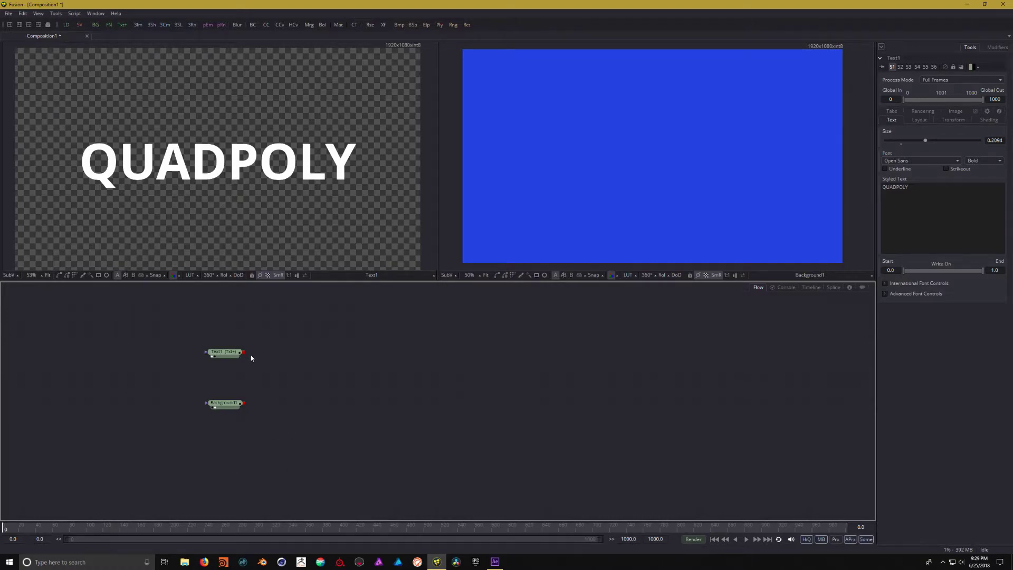
left_click_drag(244, 355, 221, 405)
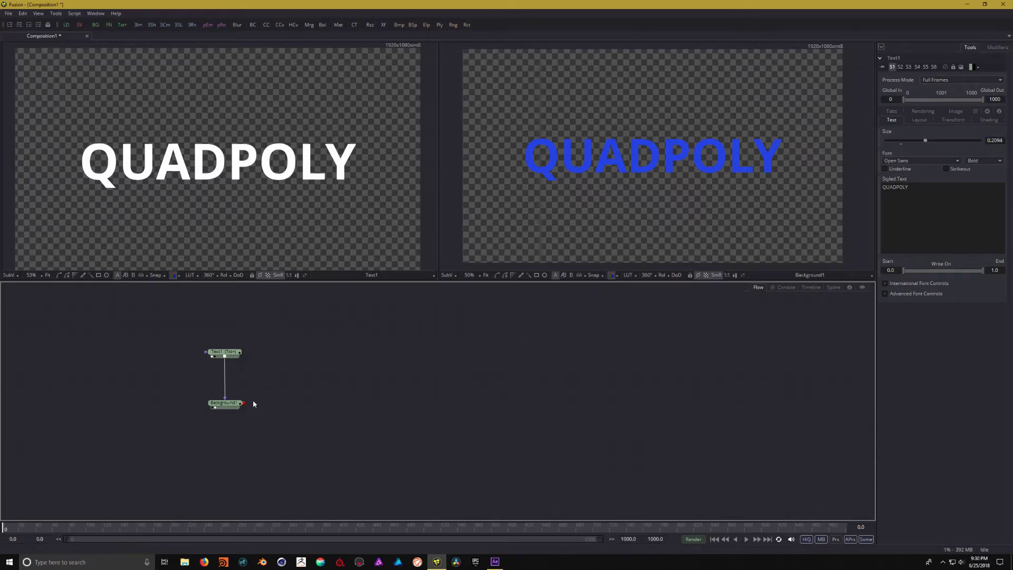
left_click_drag(226, 398, 274, 370)
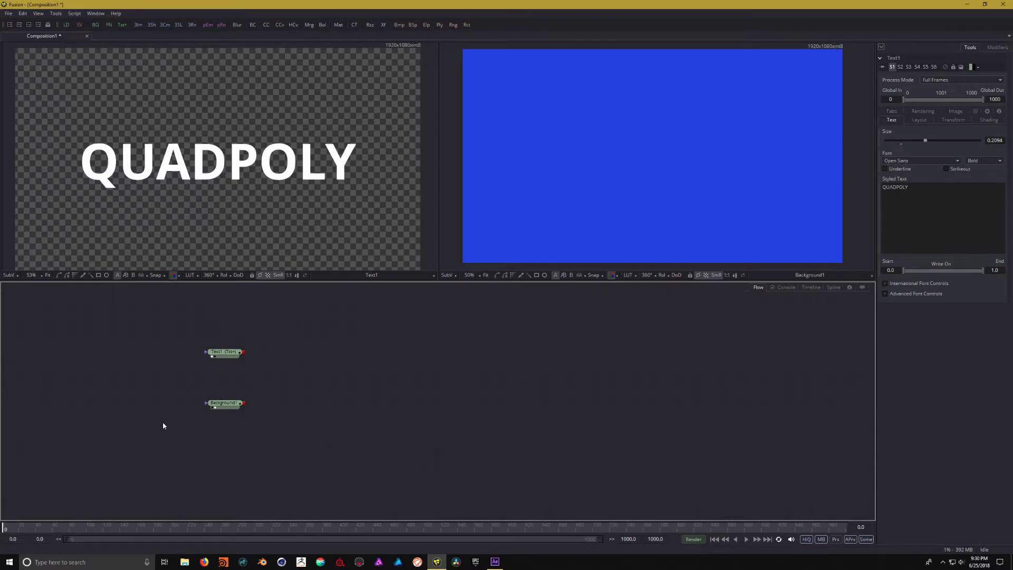
left_click(308, 27)
Place Merge1 beside Background1, wiring Background1 as background and Text1 as foreground.
left_click_drag(268, 370, 314, 402)
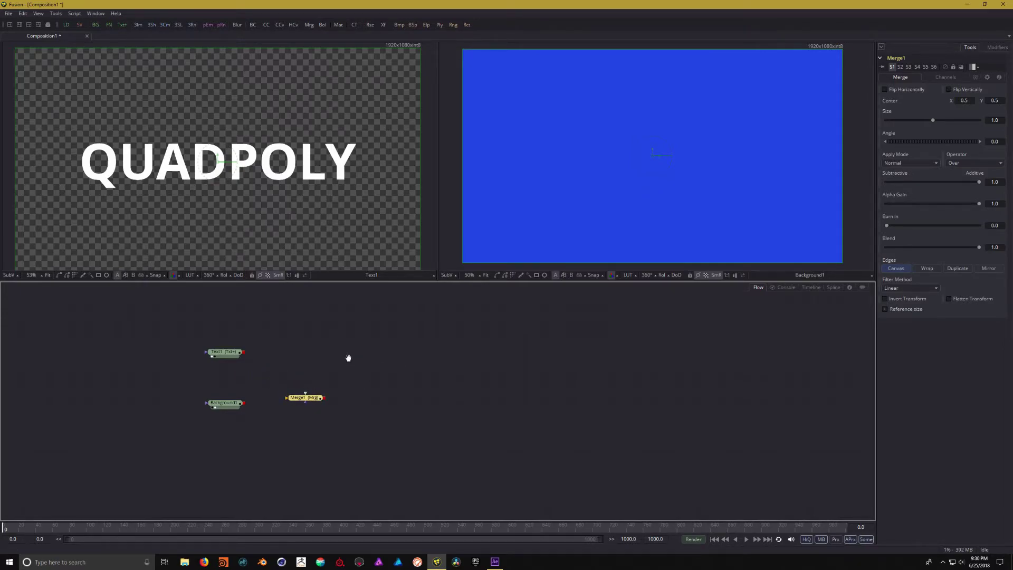
scroll(362, 370, "left", 1)
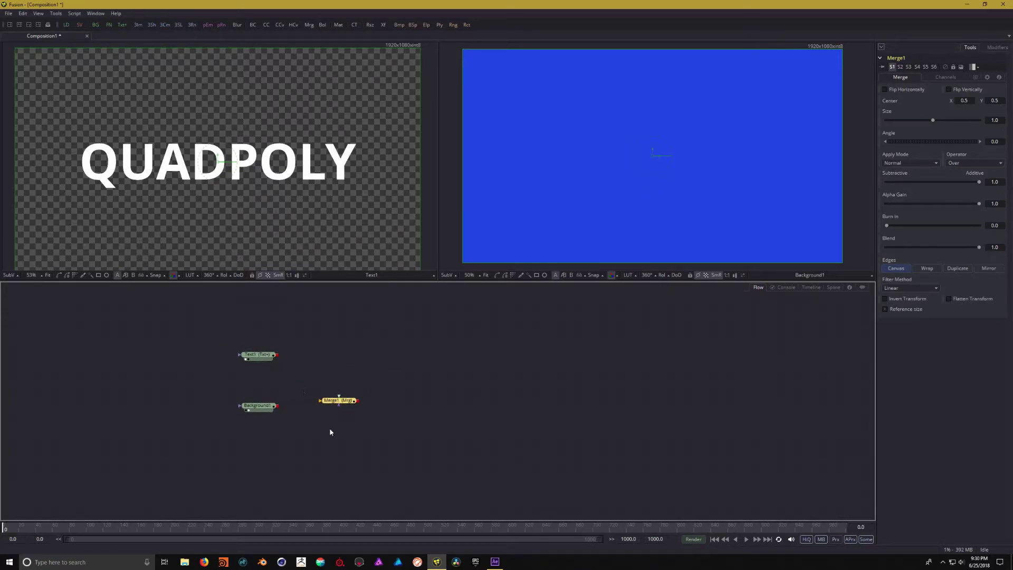
left_click_drag(337, 400, 338, 407)
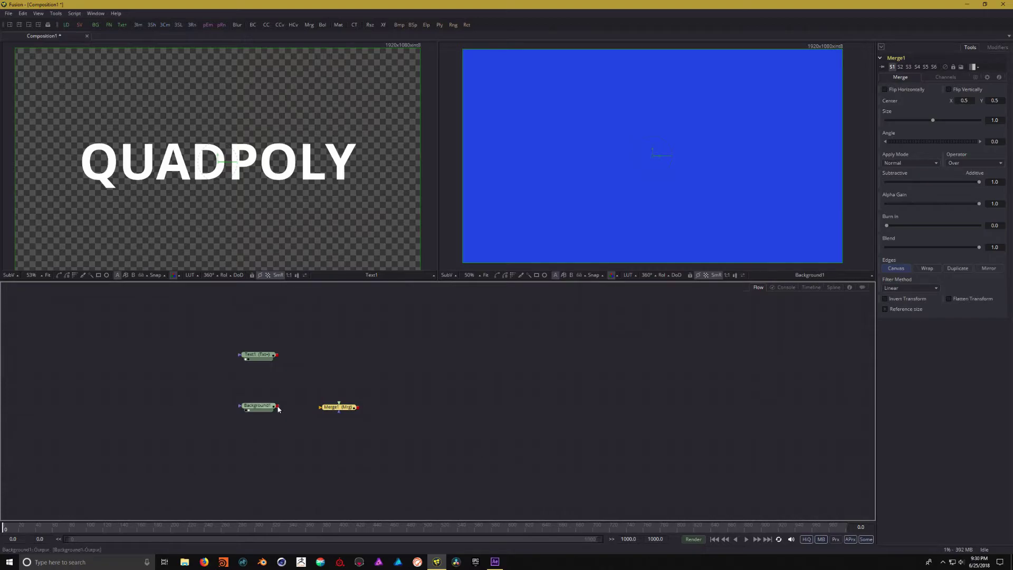
left_click_drag(277, 406, 321, 407)
left_click_drag(279, 357, 347, 411)
Preview Merge1's white QUADPOLY over blue in the right viewer, then return to After Effects.
key("2")
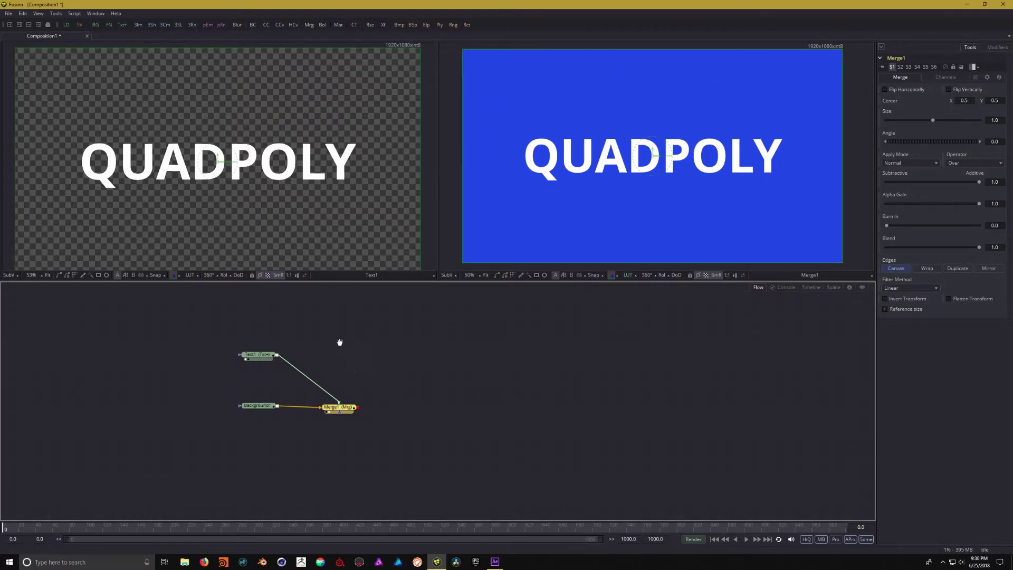
left_click_drag(340, 342, 383, 370)
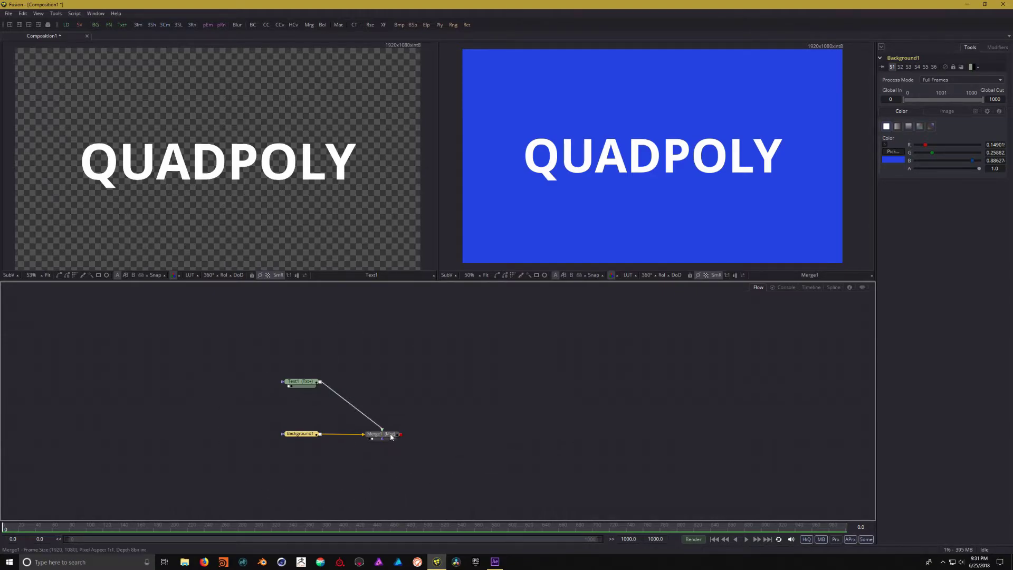
left_click_drag(391, 437, 376, 437)
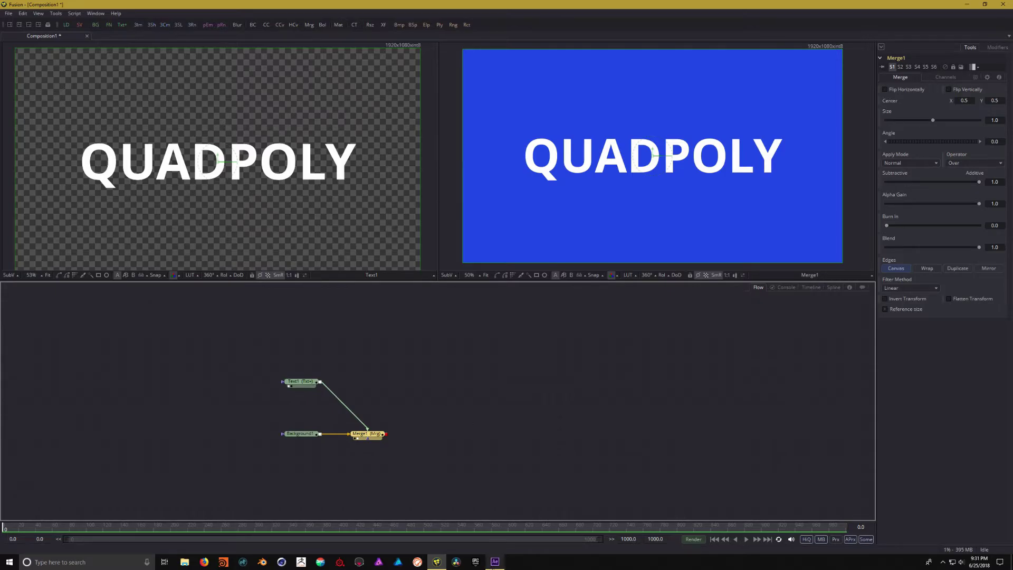
left_click(495, 562)
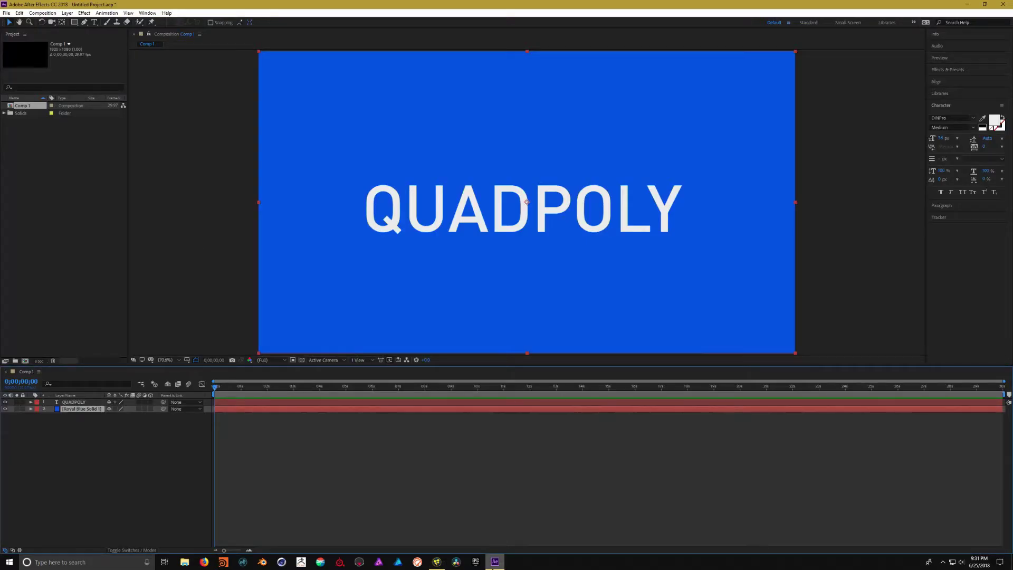
Pre-compose the QUADPOLY text layer into QUADPOLY Comp 1.
left_click(74, 403)
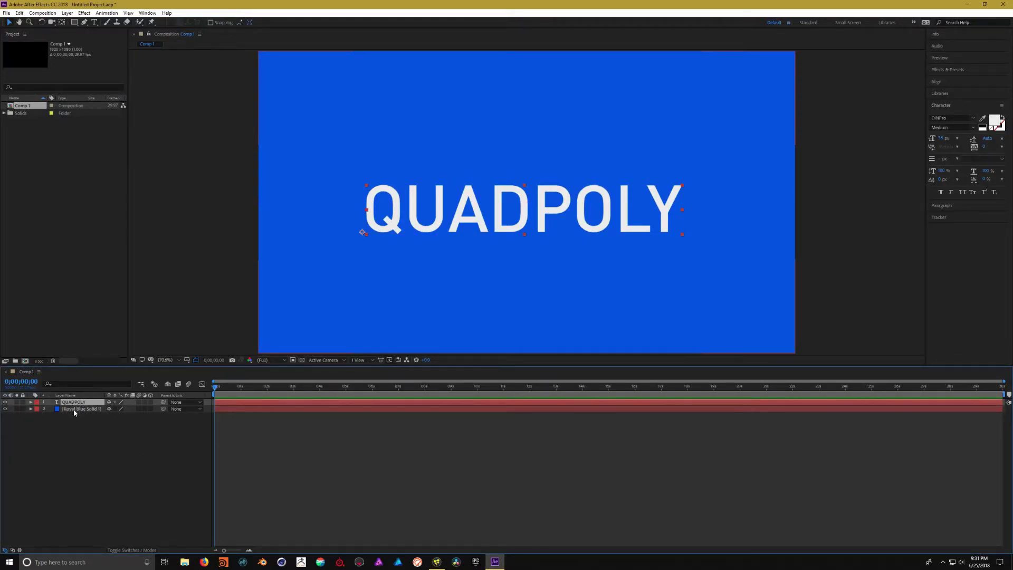
left_click(75, 410)
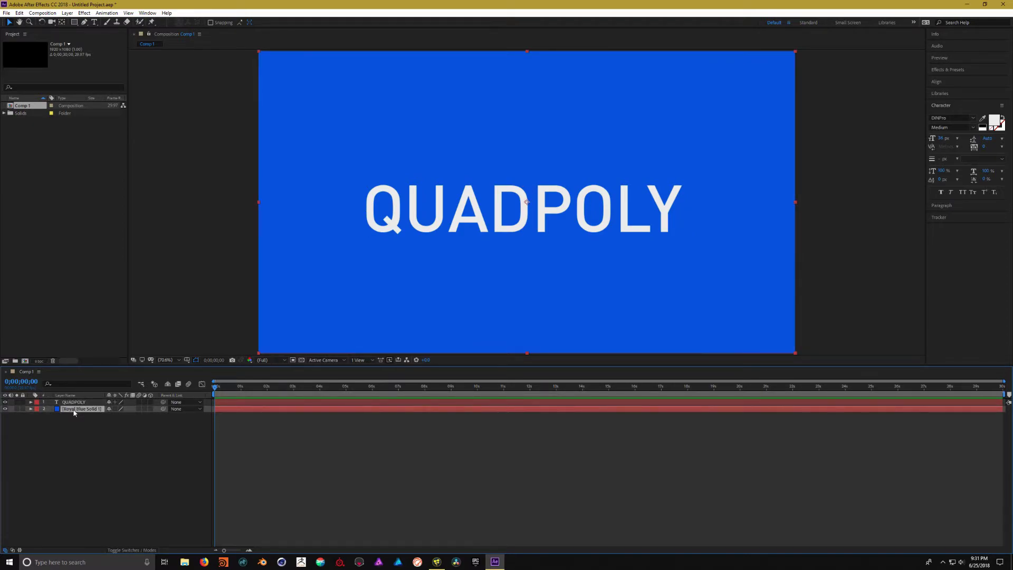
left_click(78, 403)
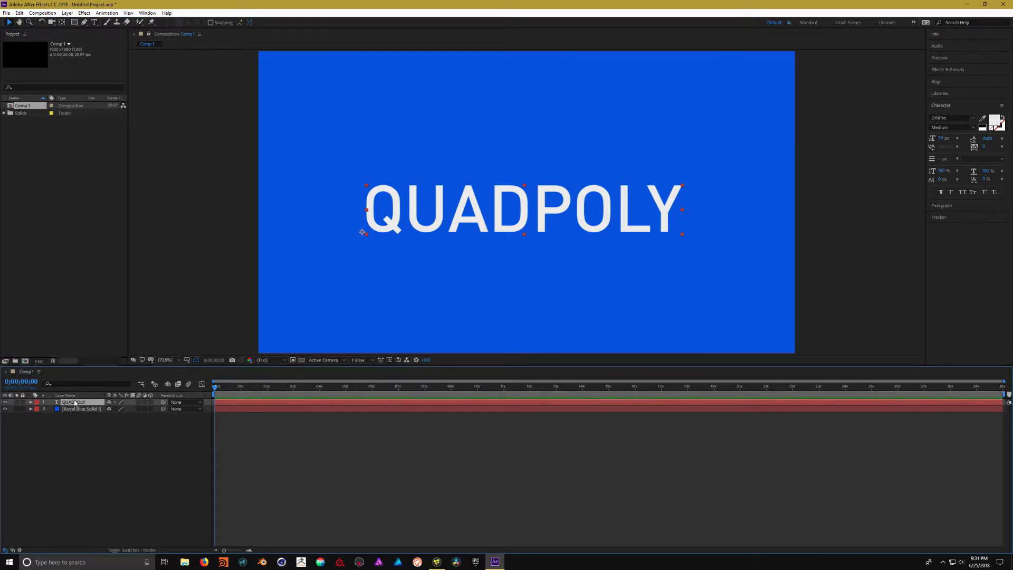
right_click(74, 402)
left_click(117, 365)
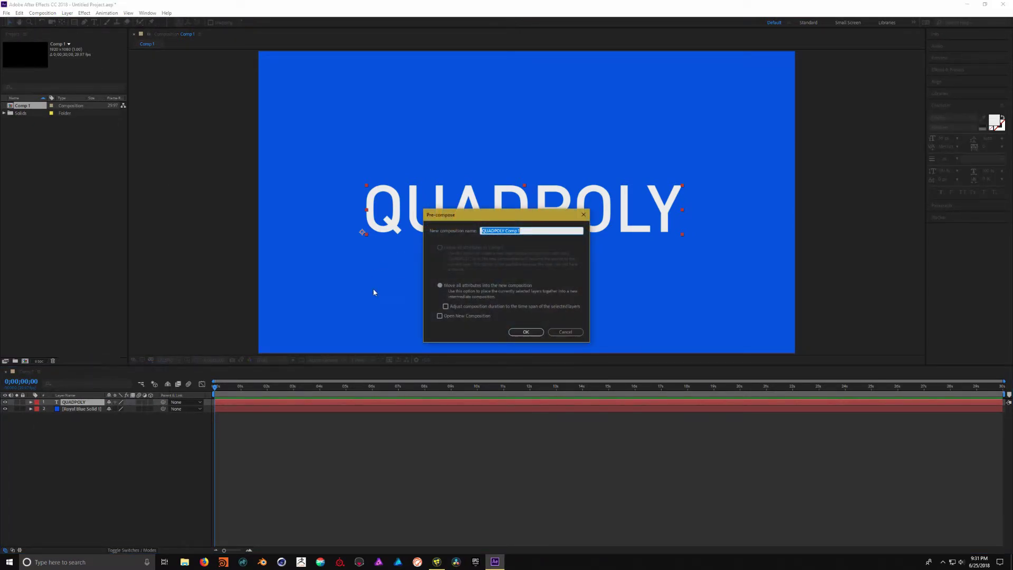
left_click(525, 332)
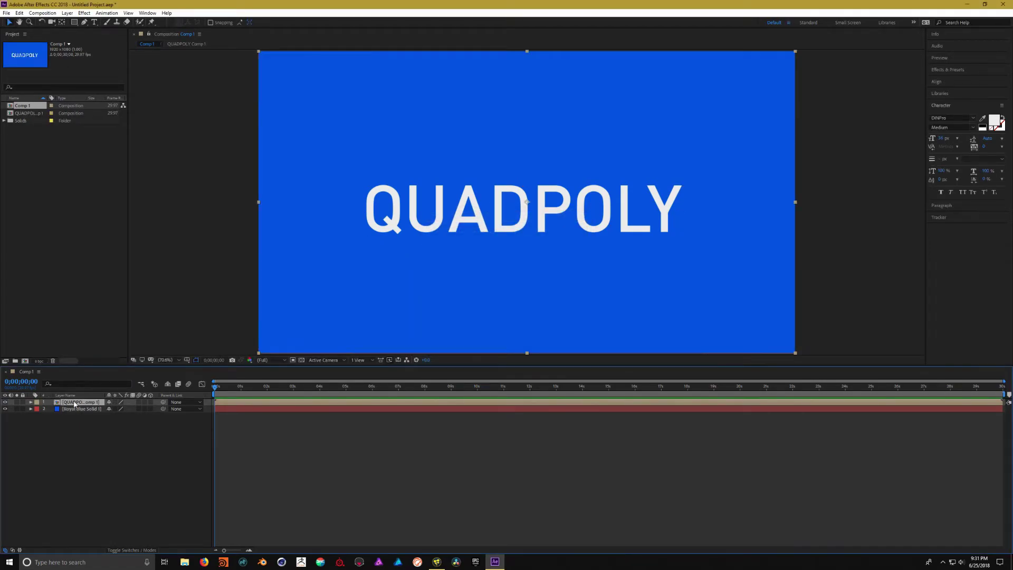
Open QUADPOLY Comp 1 to inspect its text layer, then return to Comp 1.
double_click(75, 403)
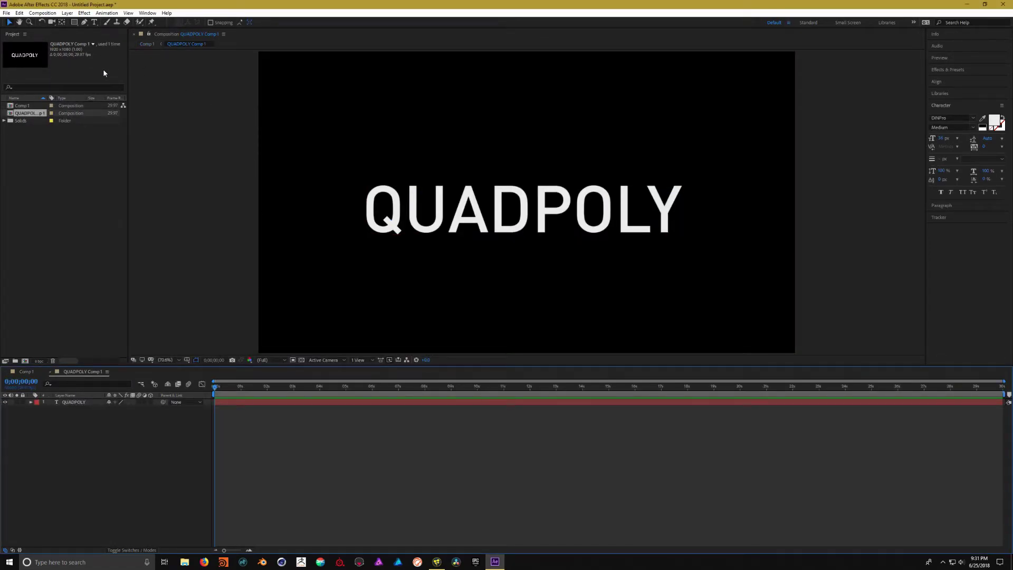
left_click(75, 402)
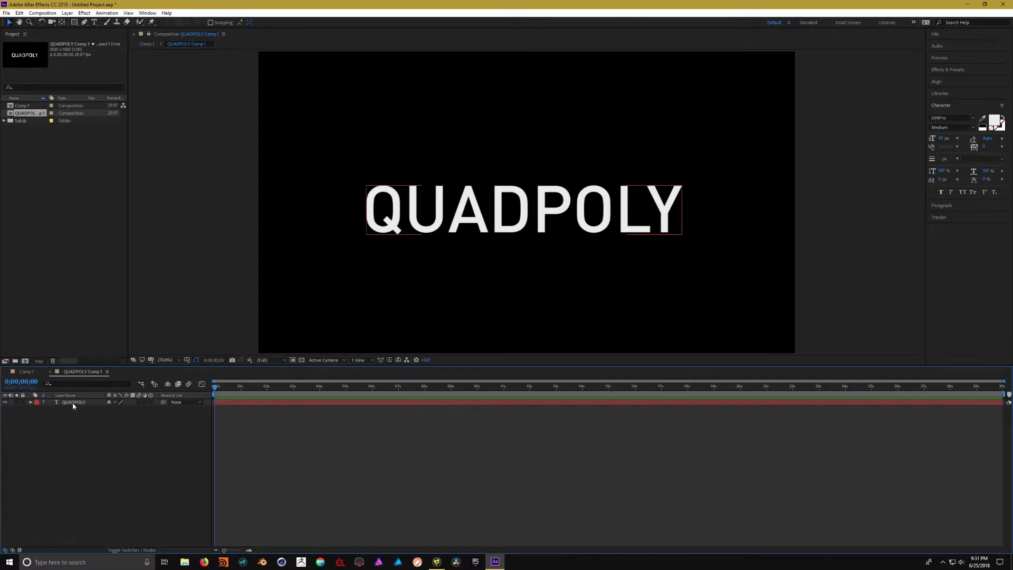
left_click(28, 372)
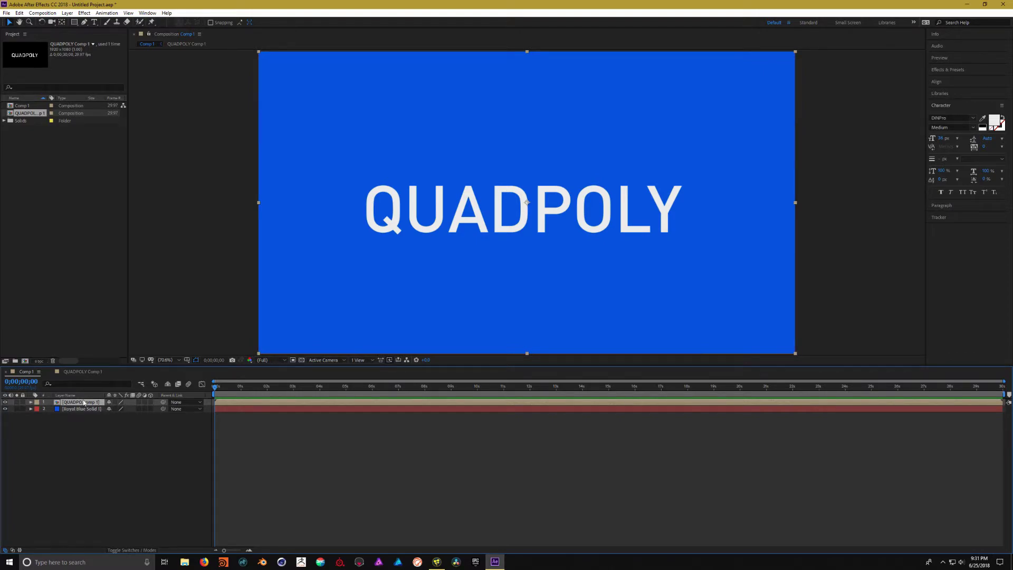
Back in Fusion, add a Background2 node placed above Text1.
key("alt+Tab")
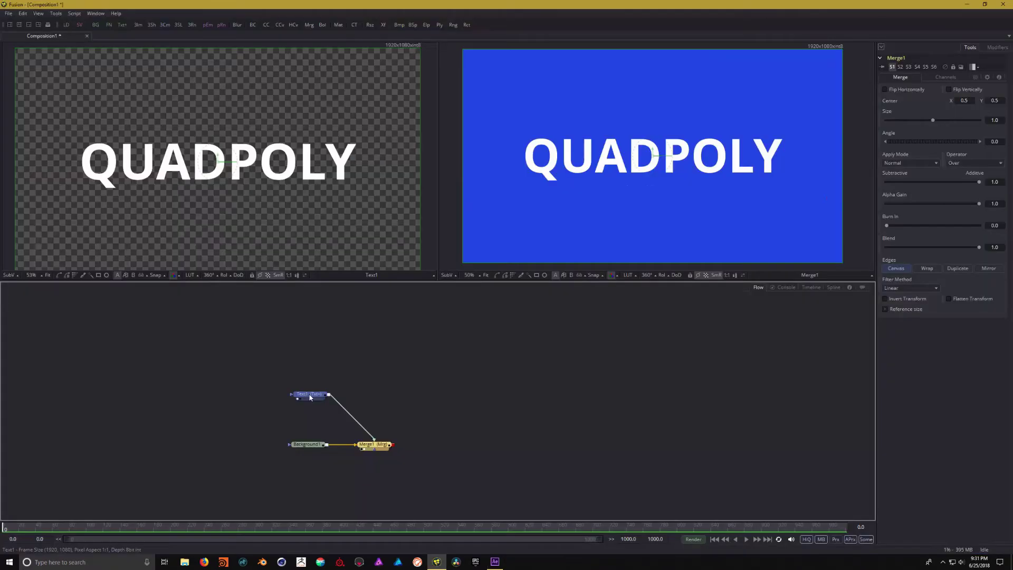
left_click(280, 406)
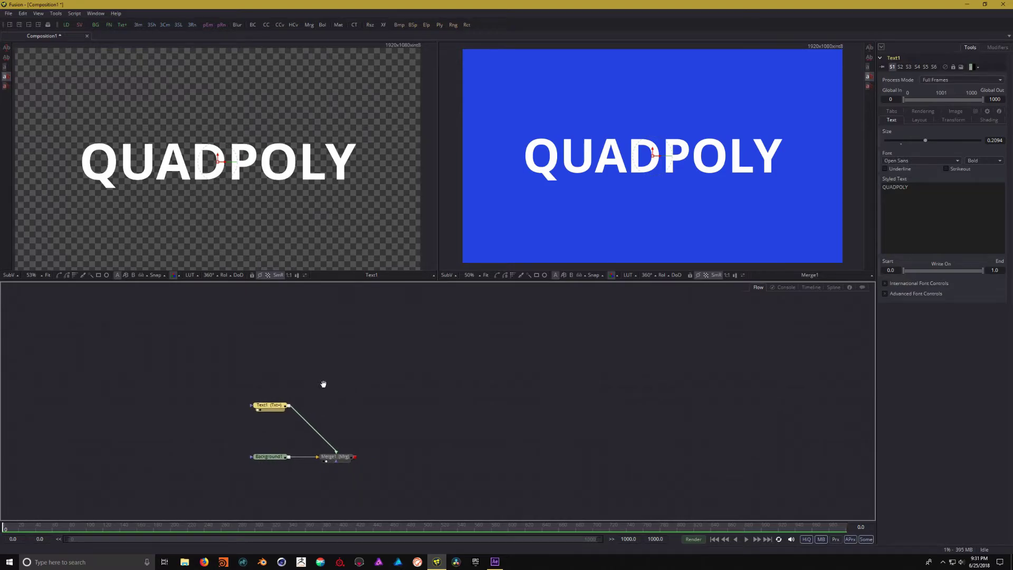
left_click(385, 376)
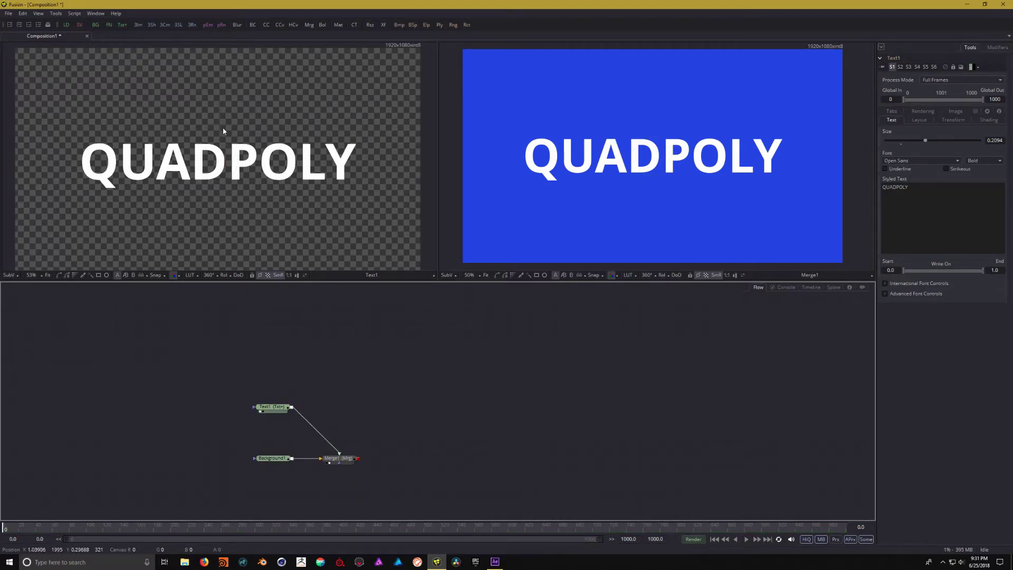
left_click(95, 25)
left_click_drag(383, 377, 267, 361)
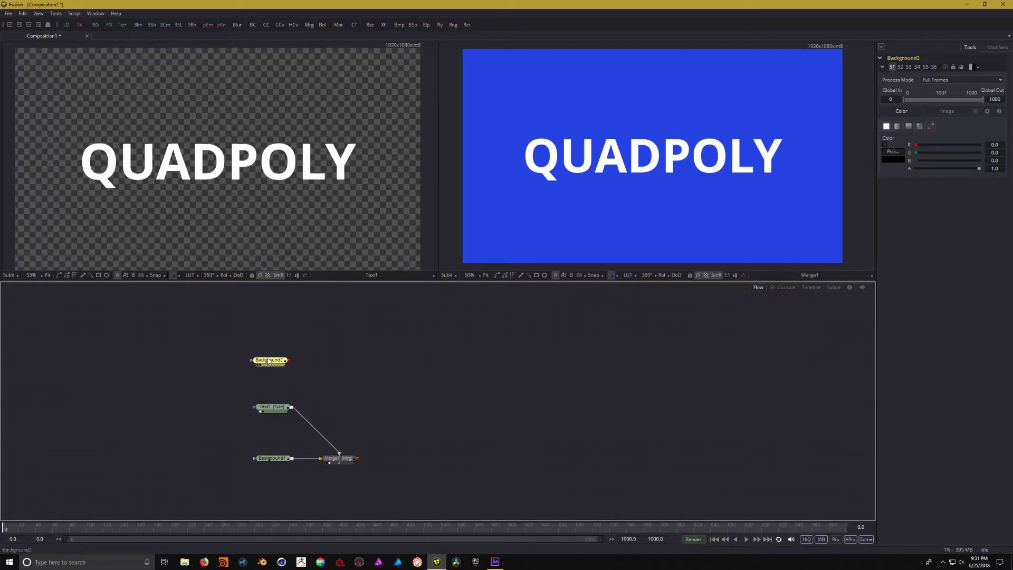
left_click(365, 344)
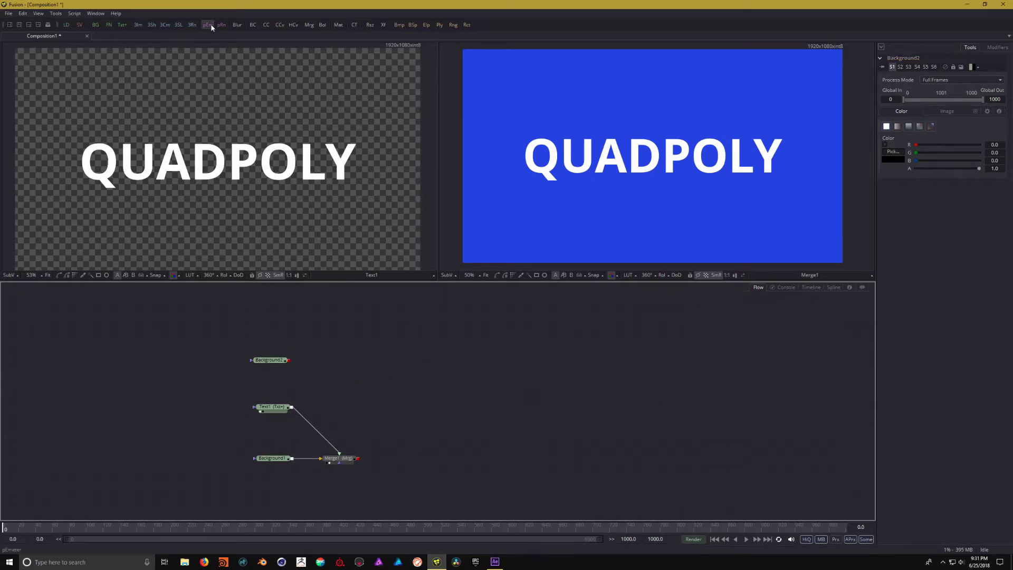
Add Merge2 fed by Background2 and Text1, and preview it in the left viewer.
left_click(310, 25)
left_click_drag(364, 348, 362, 363)
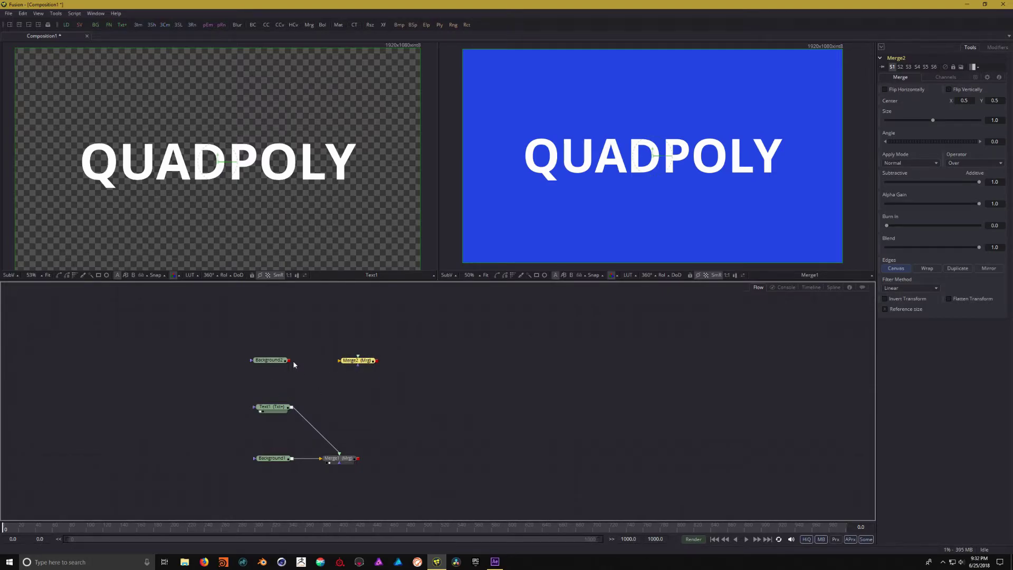
left_click_drag(289, 363, 344, 367)
left_click_drag(350, 364, 347, 364)
left_click_drag(292, 407, 352, 362)
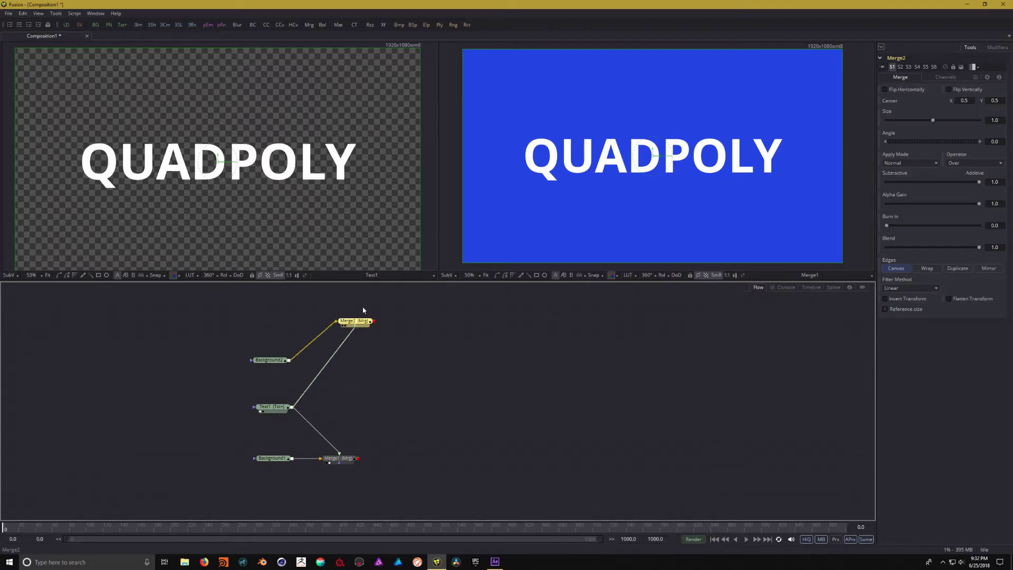
key("1")
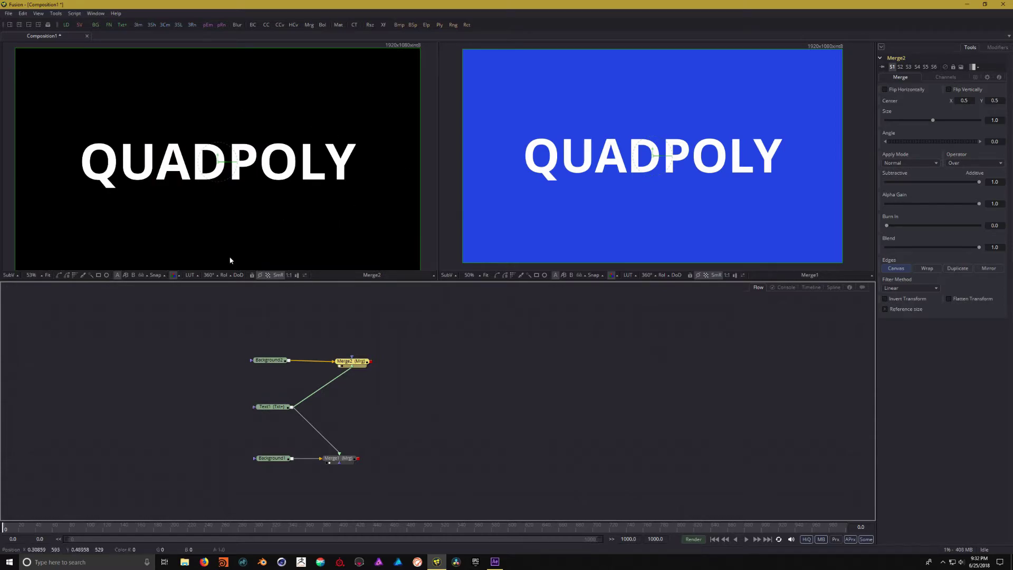
Make Background2 a four-corner gradient with a yellow-orange top-left corner, then open QUADPOLY Comp 1 in After Effects.
left_click(261, 362)
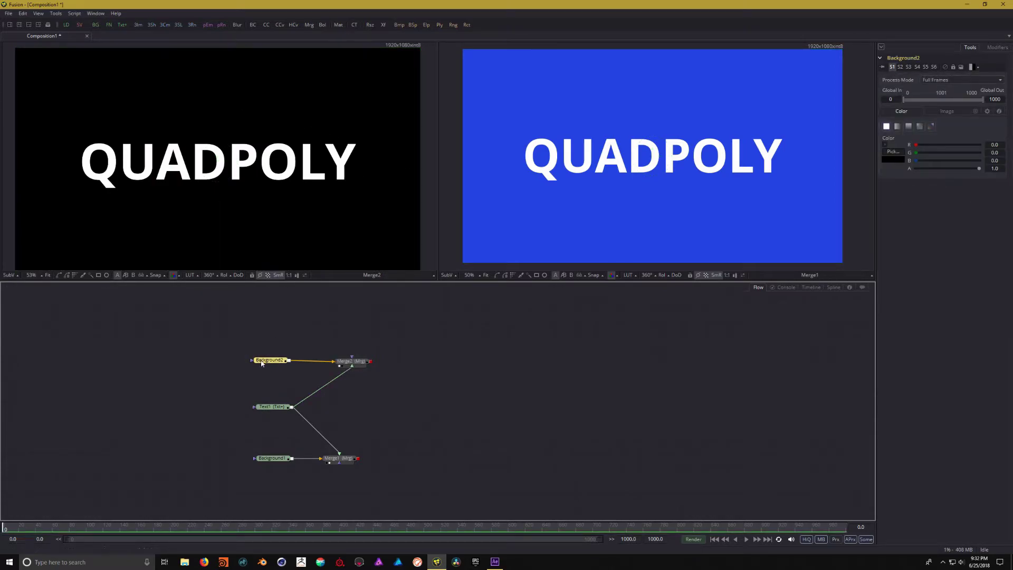
left_click(921, 128)
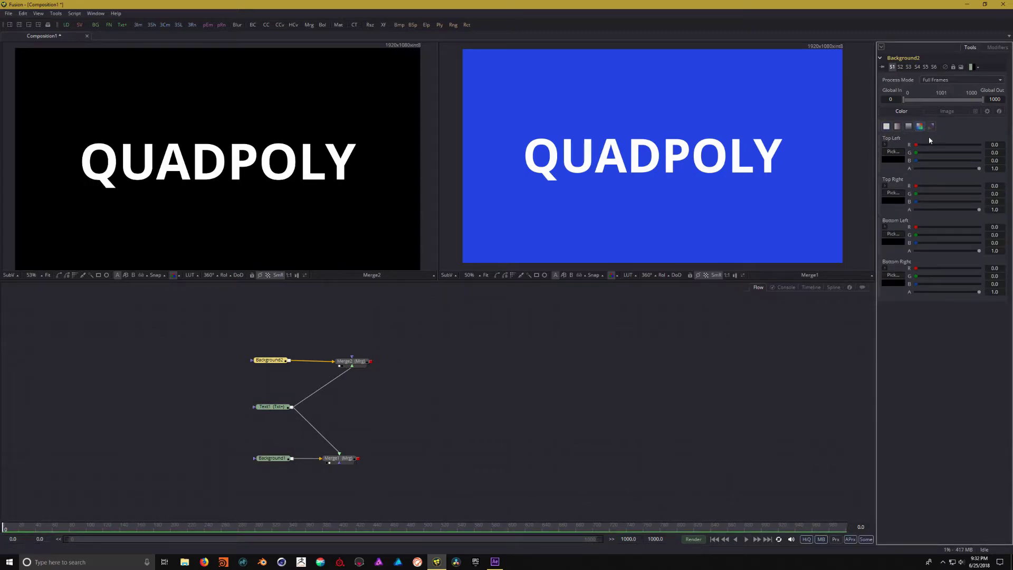
left_click_drag(917, 144, 960, 153)
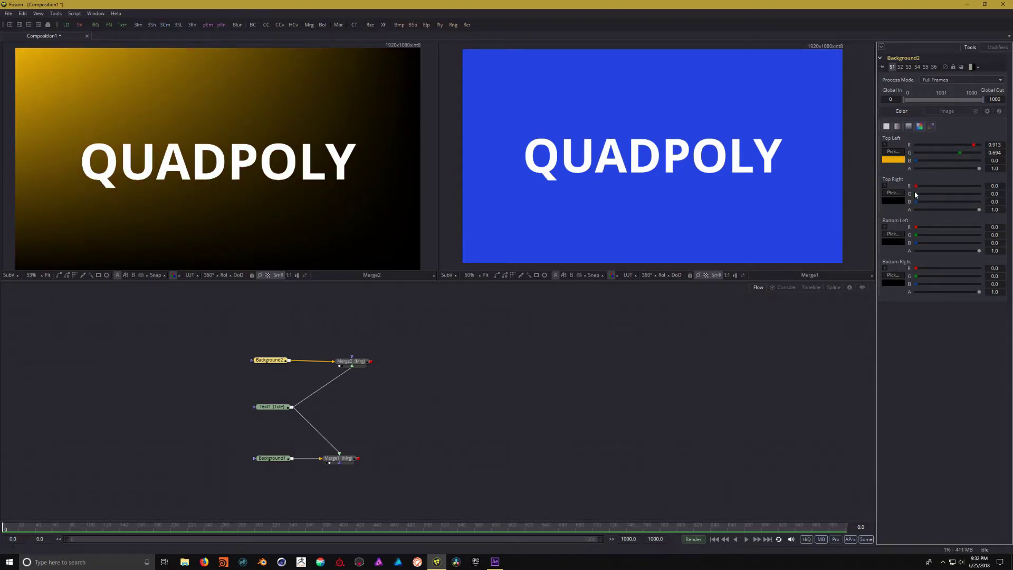
left_click_drag(916, 202, 926, 223)
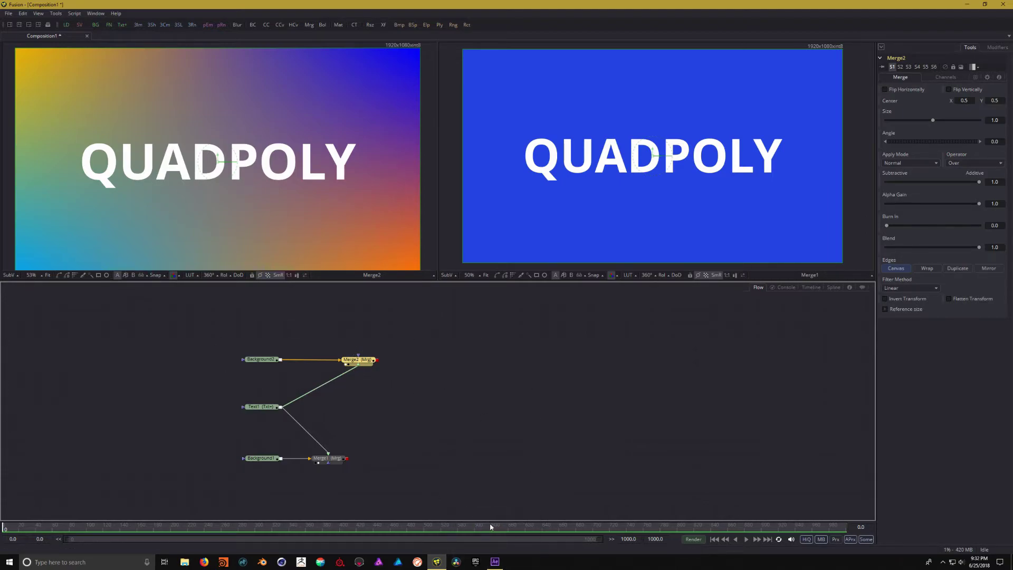
left_click(495, 562)
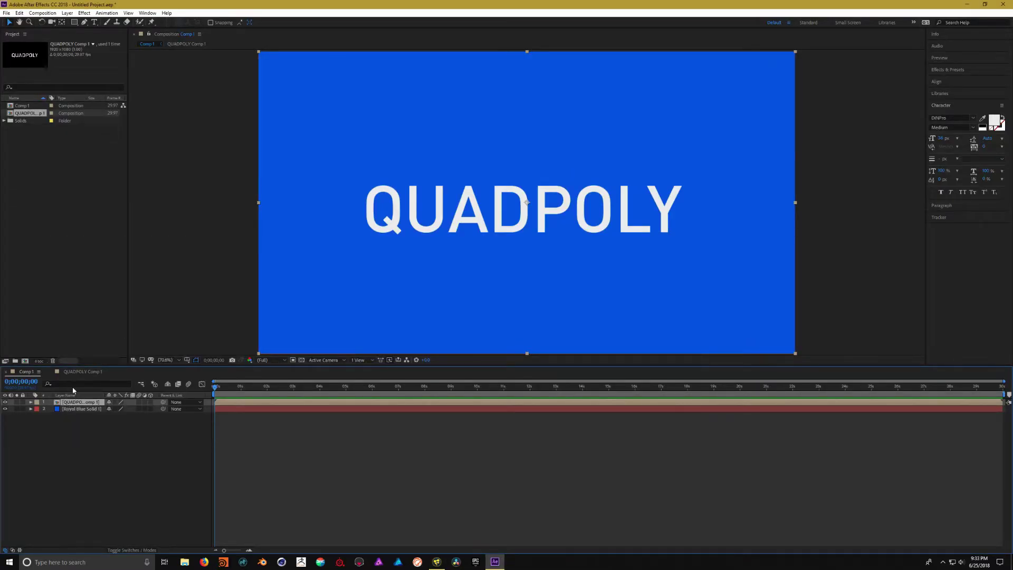
double_click(69, 403)
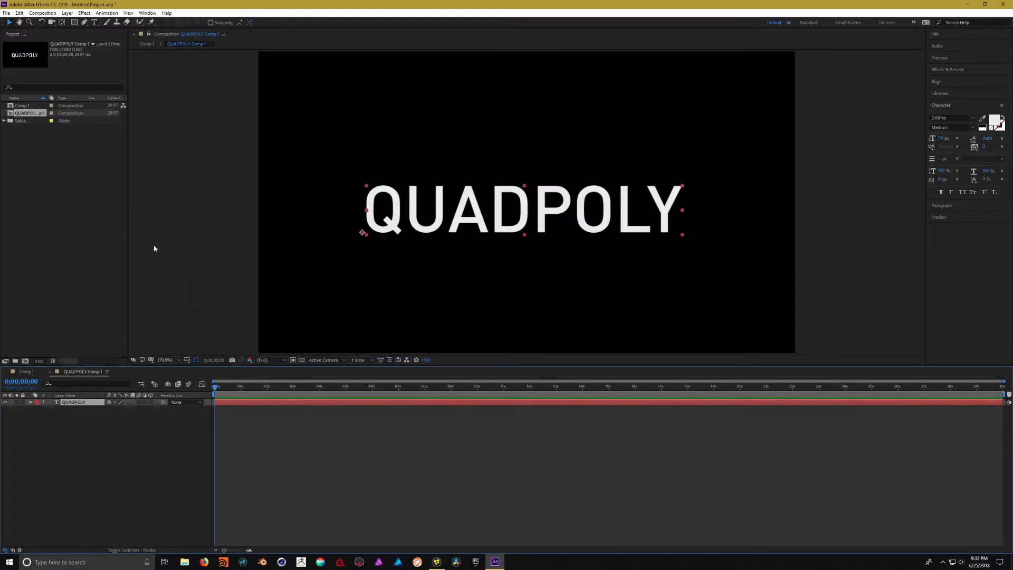
In Fusion, reposition the Background1/Merge1 and Background2/Merge2 pairs and Text1 into a tidy, evenly spaced layout.
left_click(437, 561)
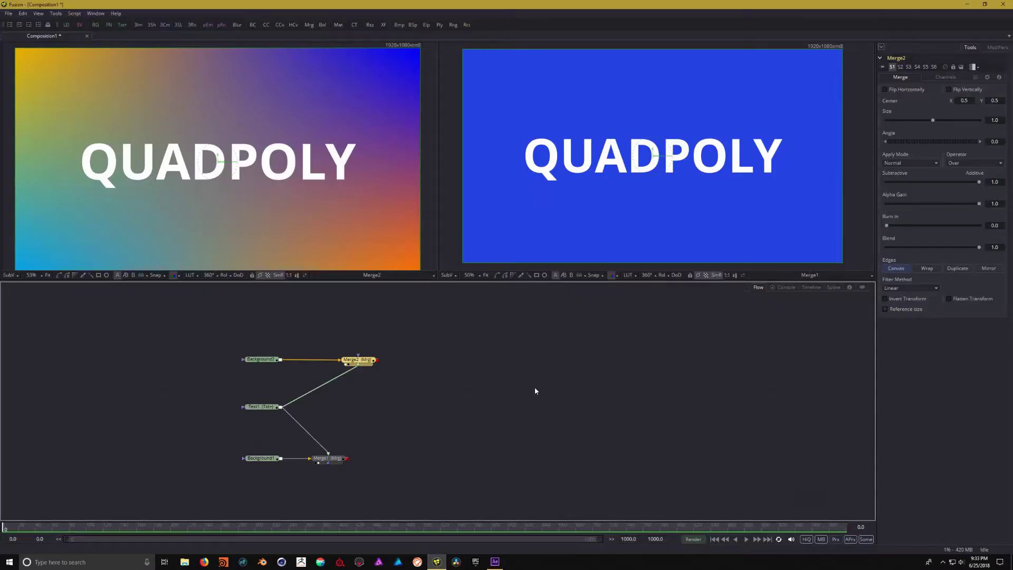
left_click_drag(202, 332, 439, 385)
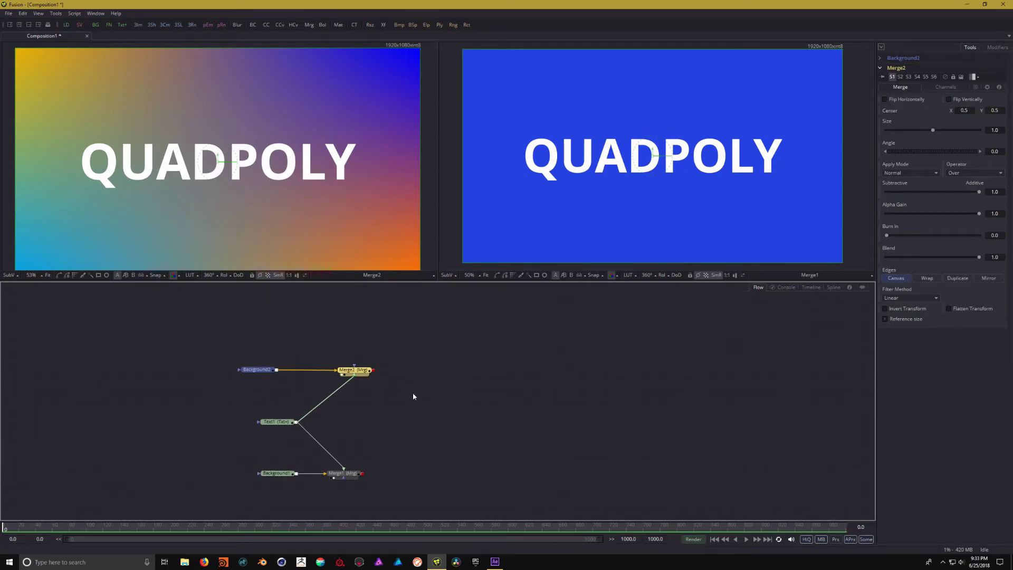
left_click_drag(413, 393, 411, 399)
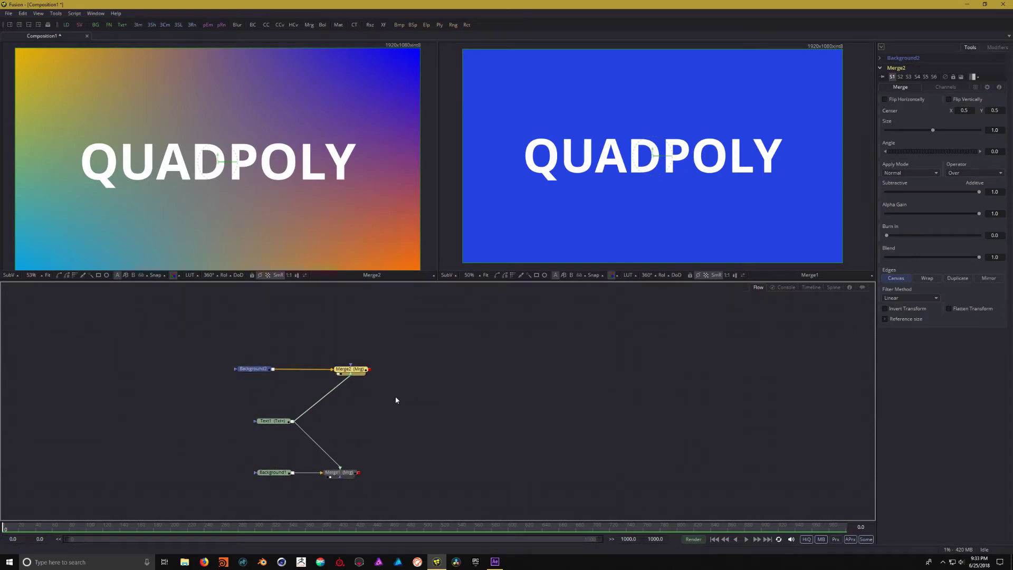
left_click_drag(209, 450, 441, 517)
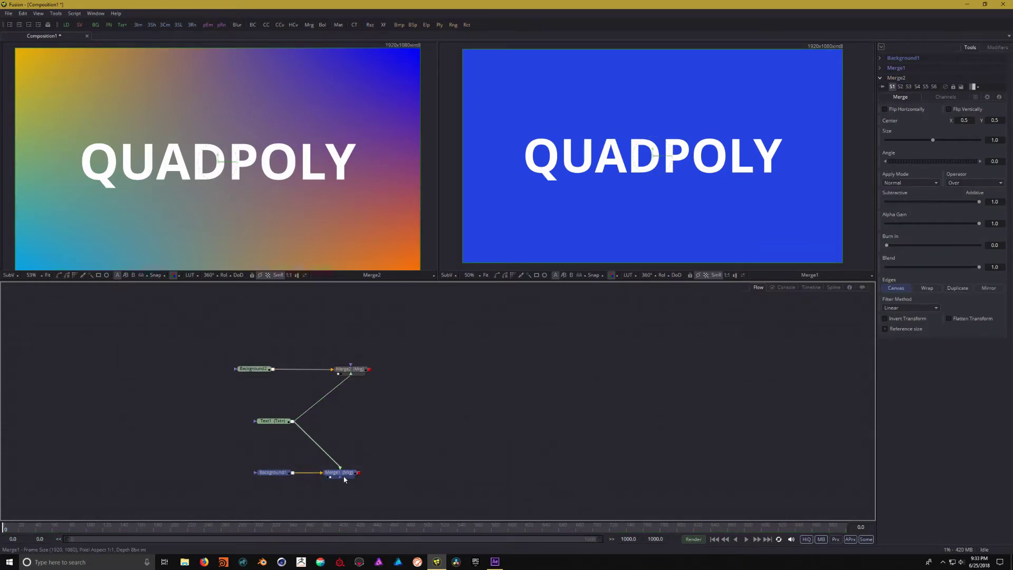
left_click_drag(344, 475, 350, 478)
left_click(316, 350)
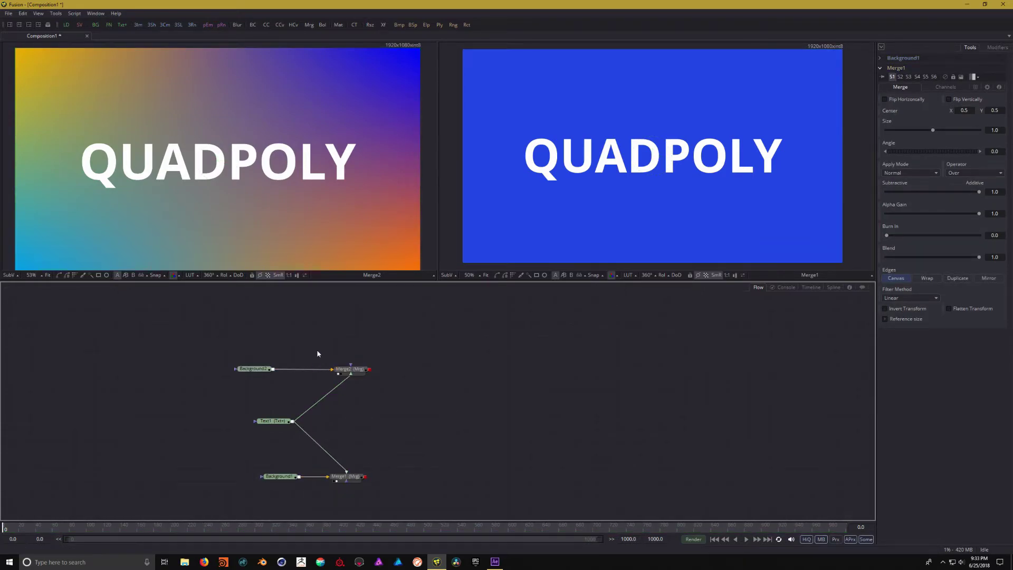
left_click_drag(195, 342, 388, 351)
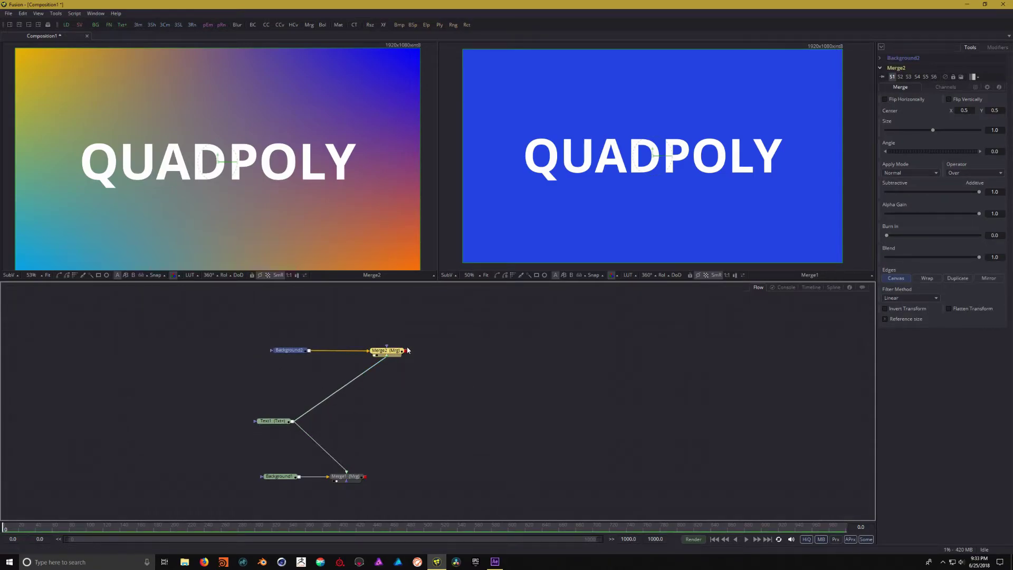
left_click_drag(265, 424, 254, 425)
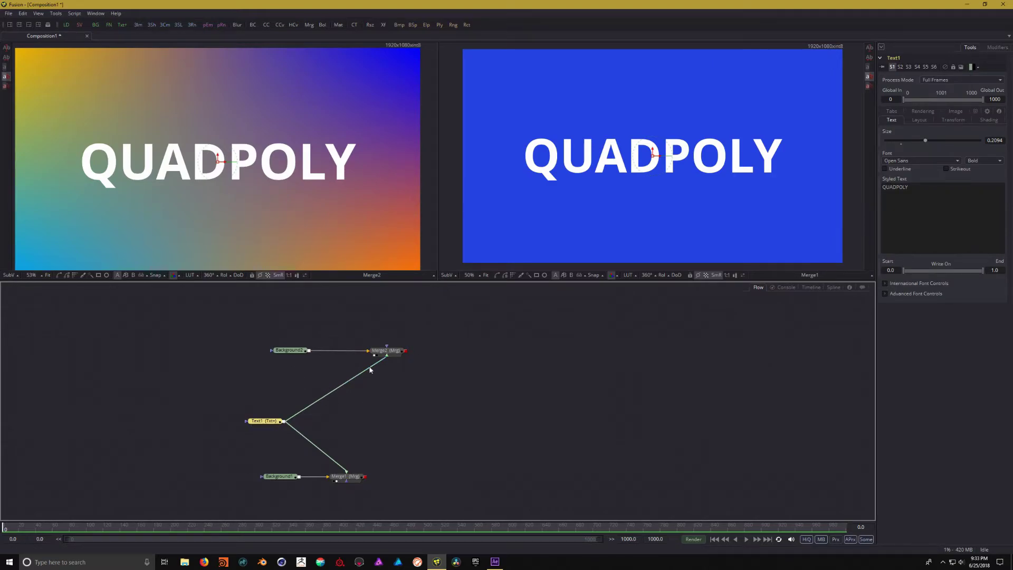
Add a Blur node and drop it onto the link between Text1 and Merge2.
right_click(452, 350)
mouse_move(475, 353)
mouse_move(575, 347)
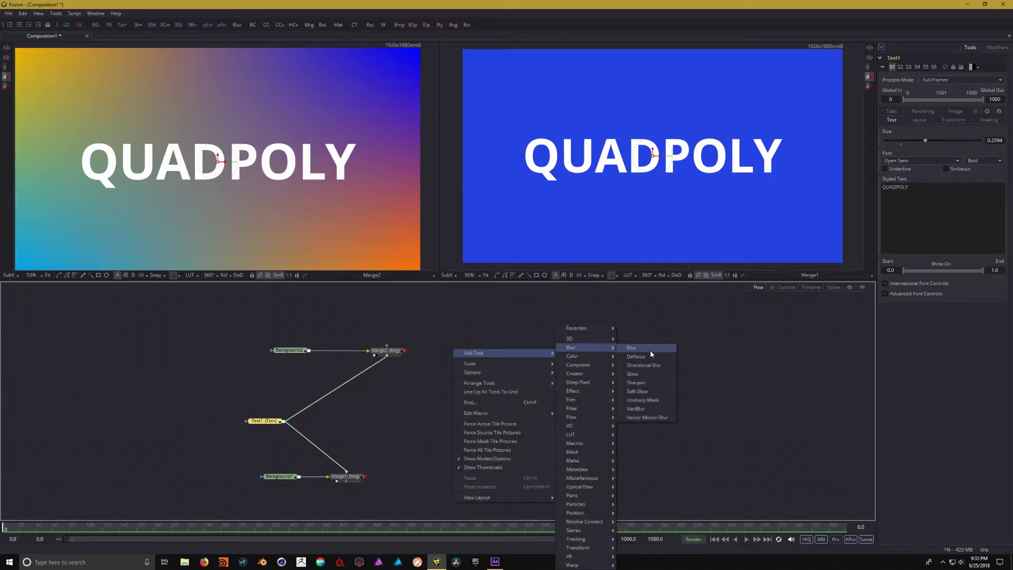
left_click(633, 349)
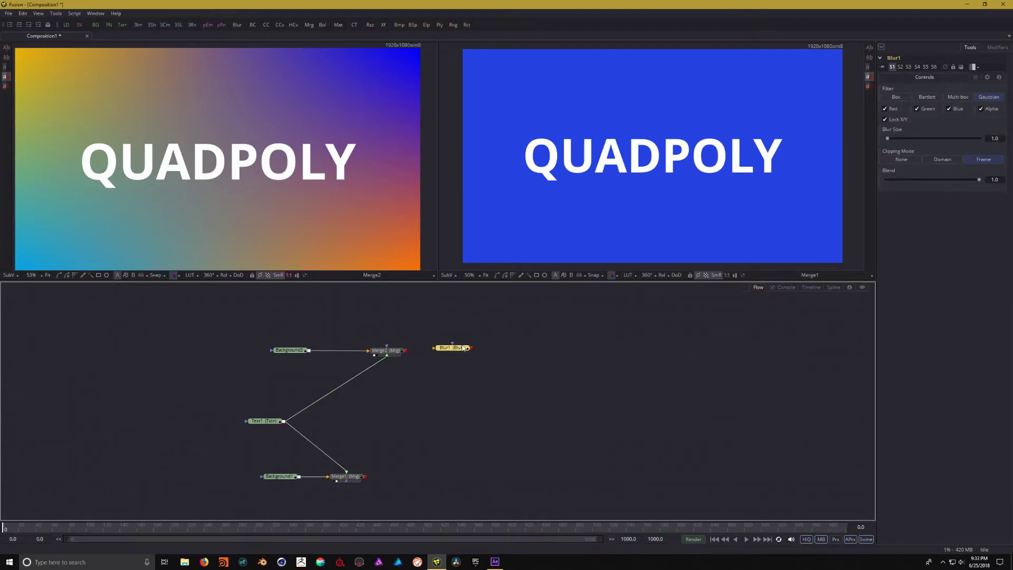
left_click_drag(457, 352, 340, 393)
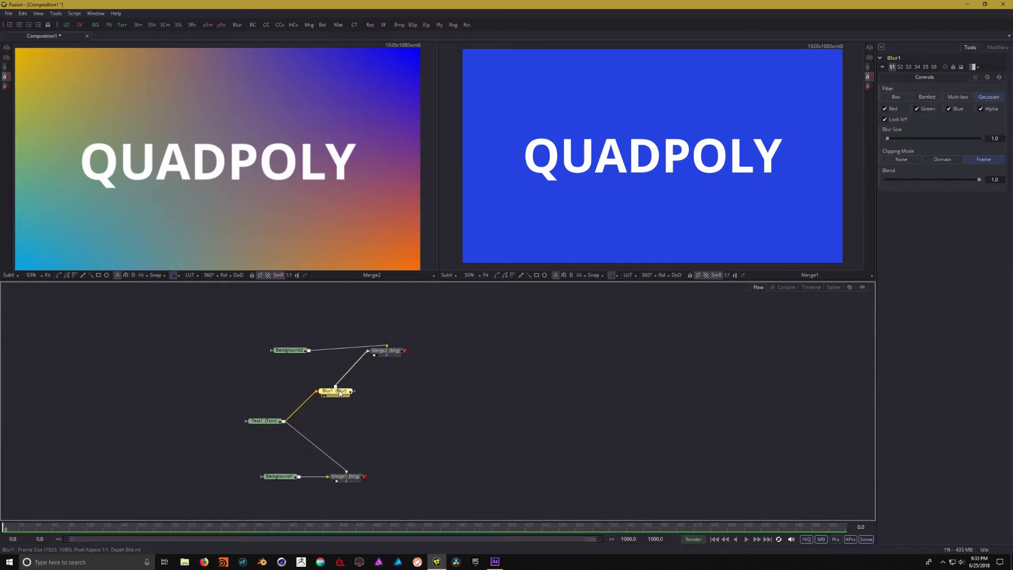
Raise Blur1's Blur Size to 16.7 and nudge Merge2 and Blur1 into place.
mouse_move(888, 138)
left_mouse_down()
mouse_move(916, 141)
mouse_move(903, 141)
left_mouse_up()
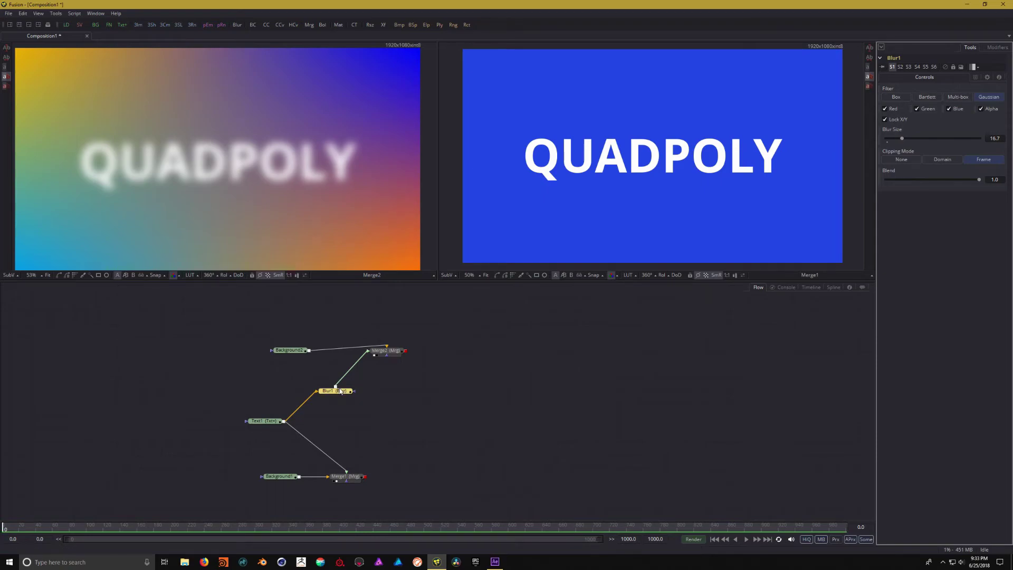
left_click_drag(386, 351, 423, 357)
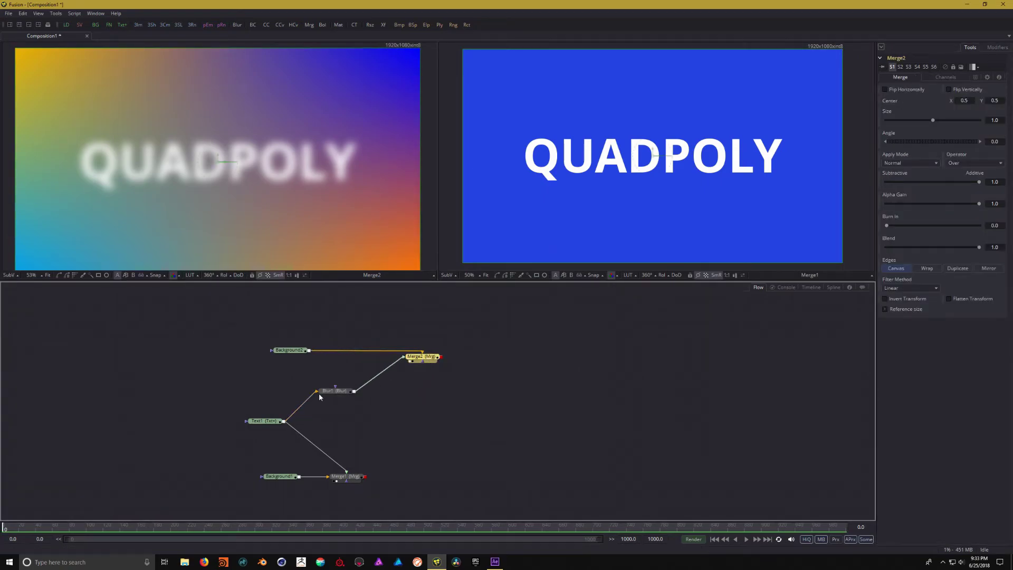
left_click_drag(318, 393, 334, 394)
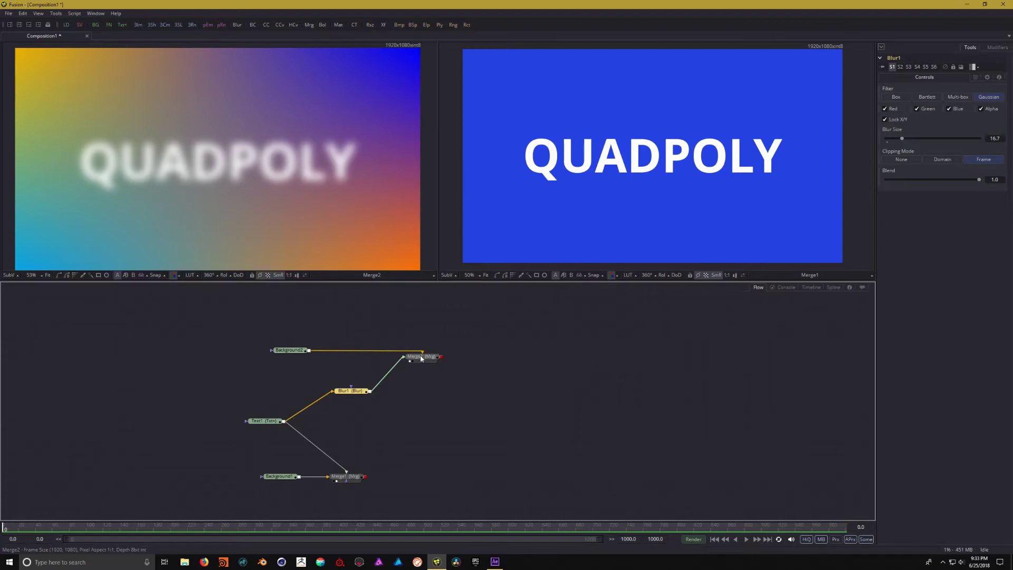
Reposition Merge2, Background2 and Merge1 so both merges align in one column.
left_click_drag(410, 360, 401, 353)
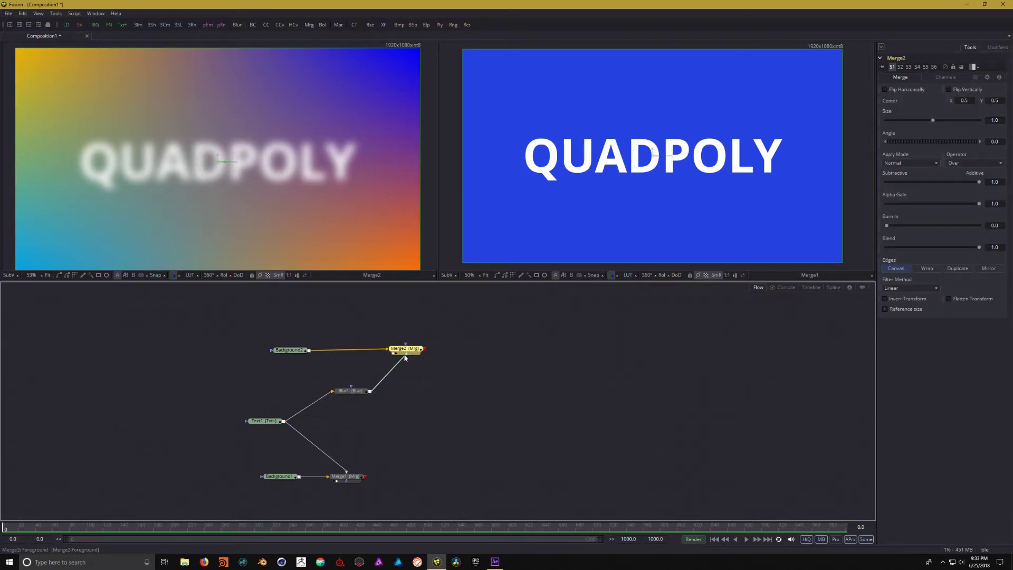
left_click_drag(291, 353, 308, 352)
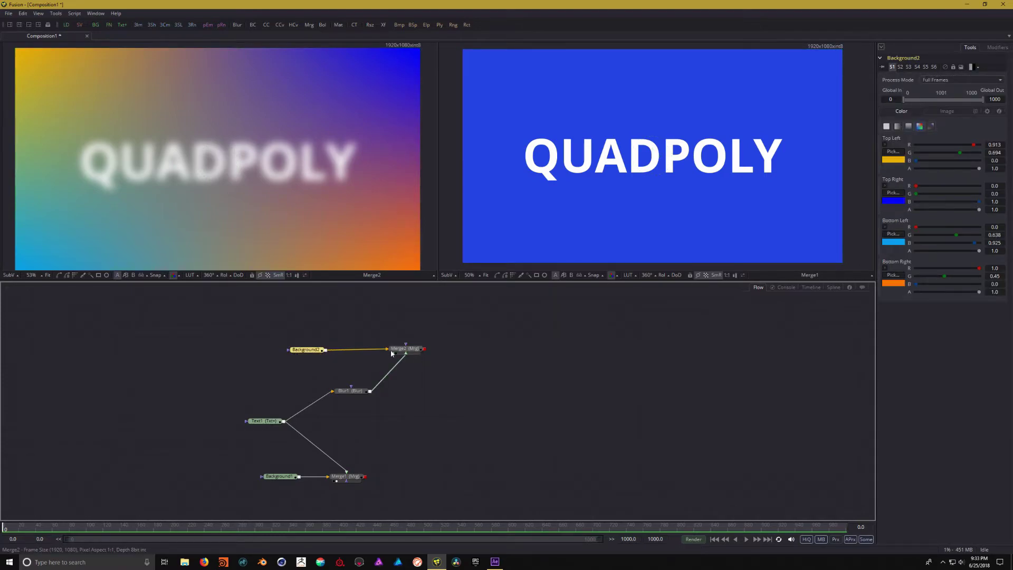
left_click_drag(437, 389, 422, 389)
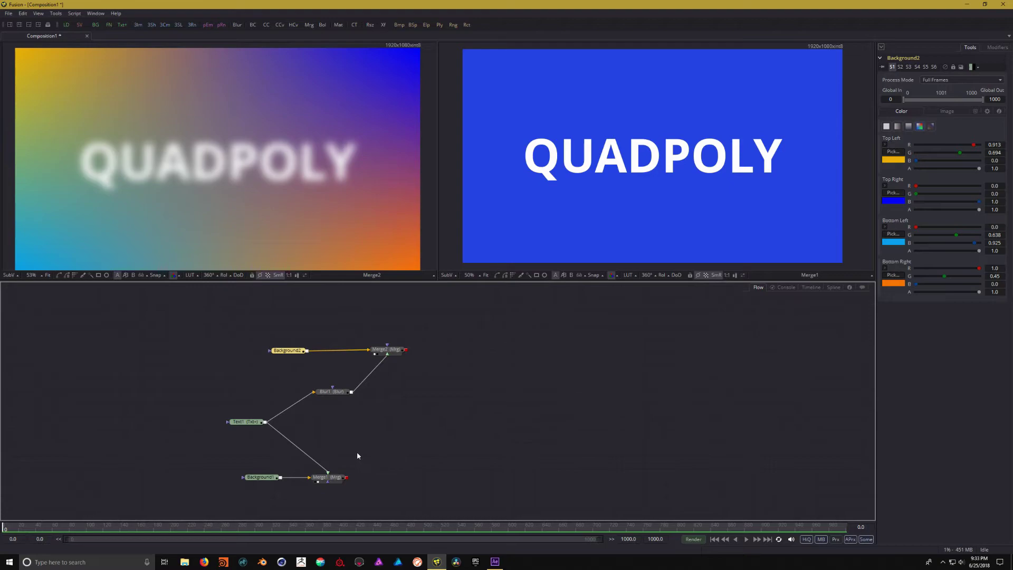
left_click_drag(336, 482, 395, 481)
left_click_drag(496, 408, 460, 417)
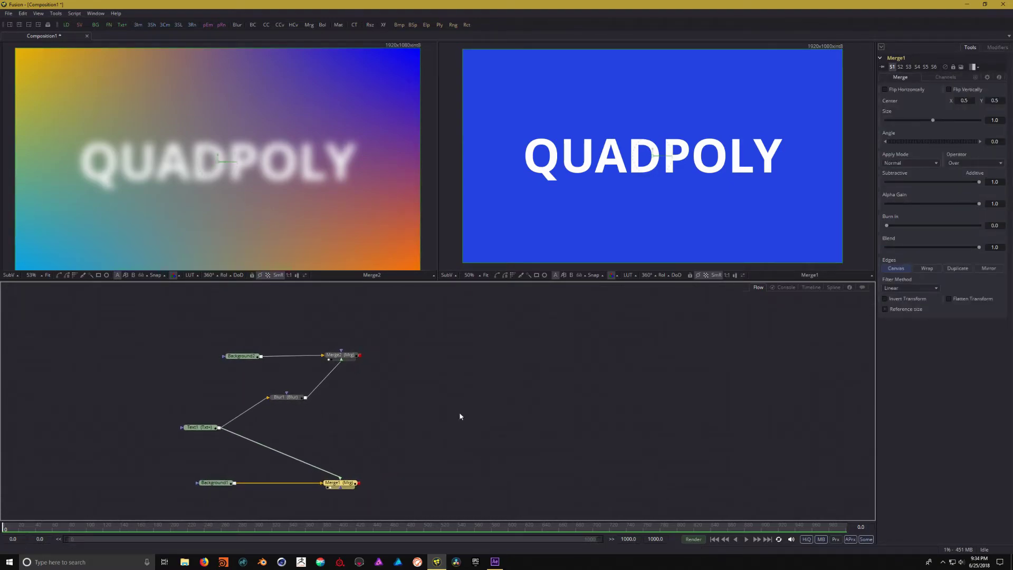
left_click(463, 409)
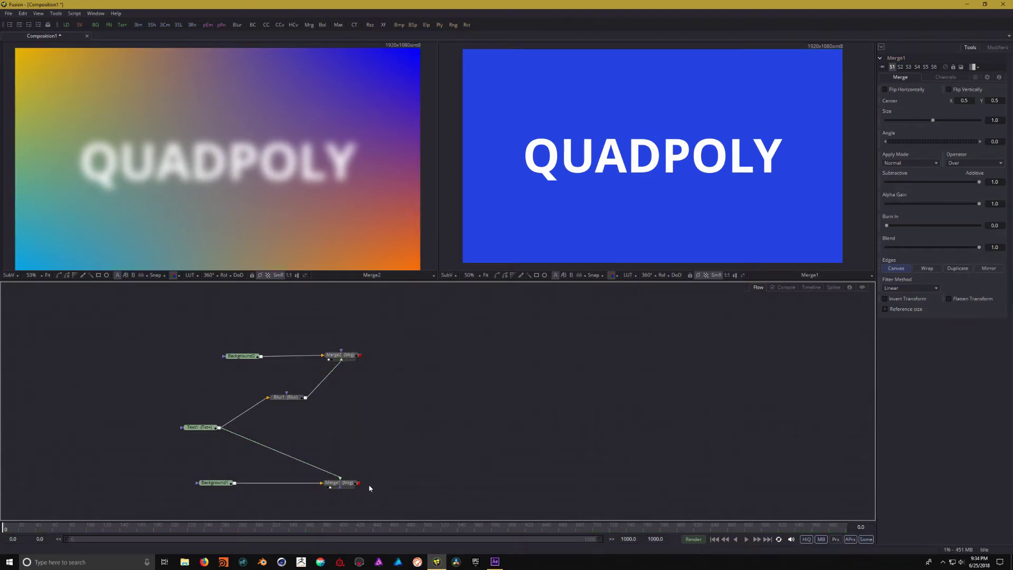
Add Merge3, feeding Merge1 into its Background and Merge2 into its Foreground.
left_click(310, 24)
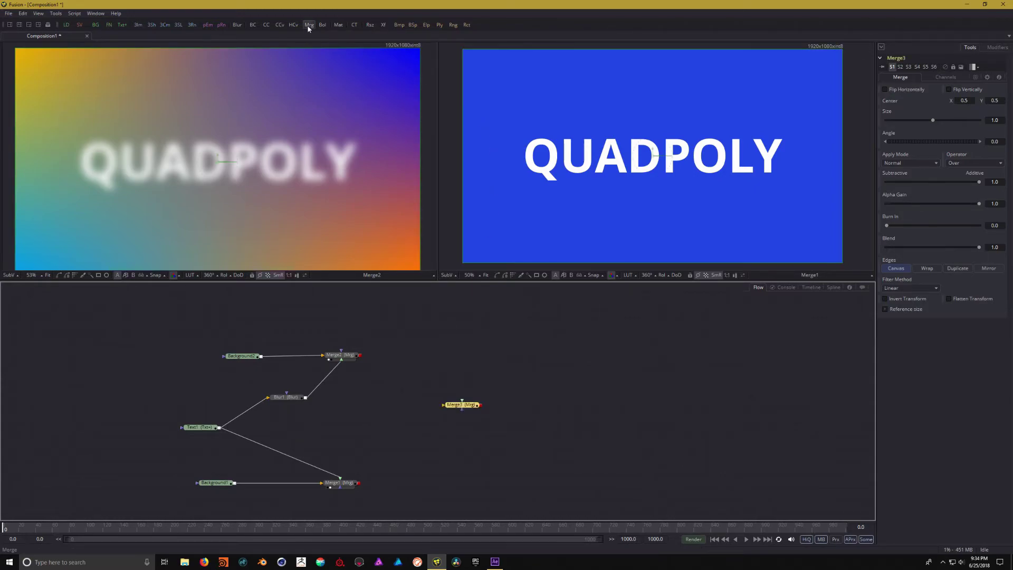
left_click_drag(469, 409, 440, 423)
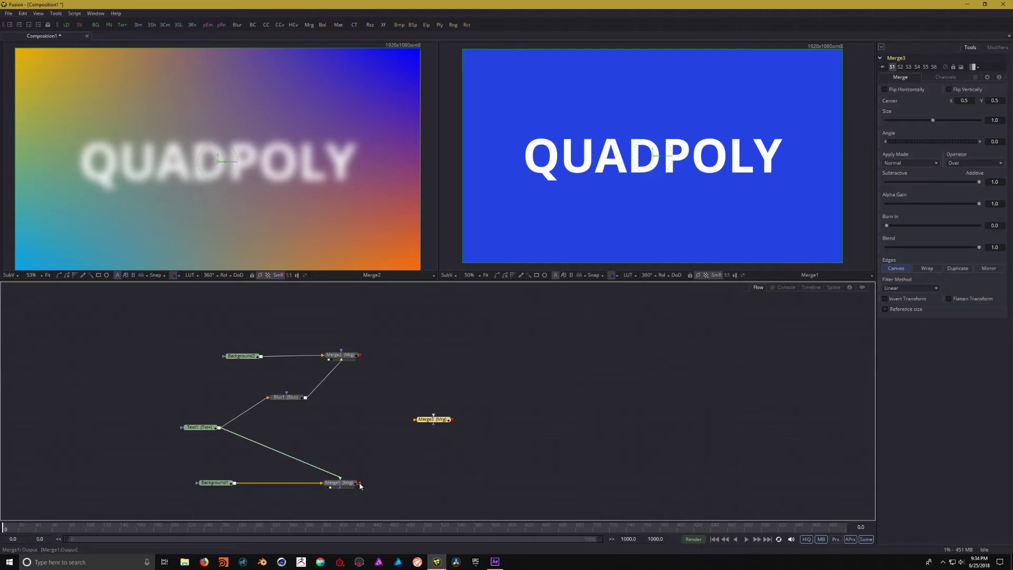
left_click_drag(360, 483, 415, 422)
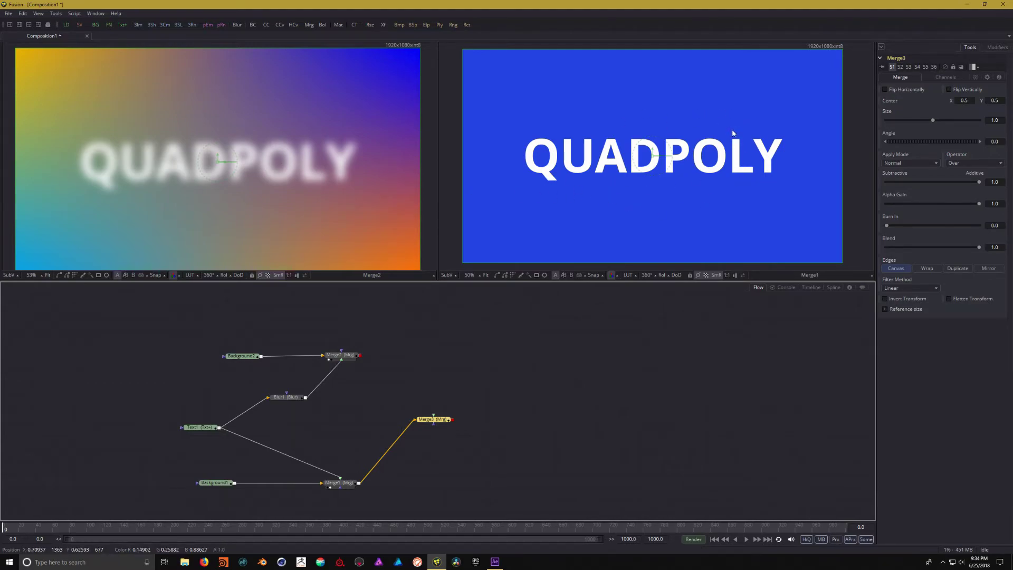
left_click_drag(360, 355, 631, 179)
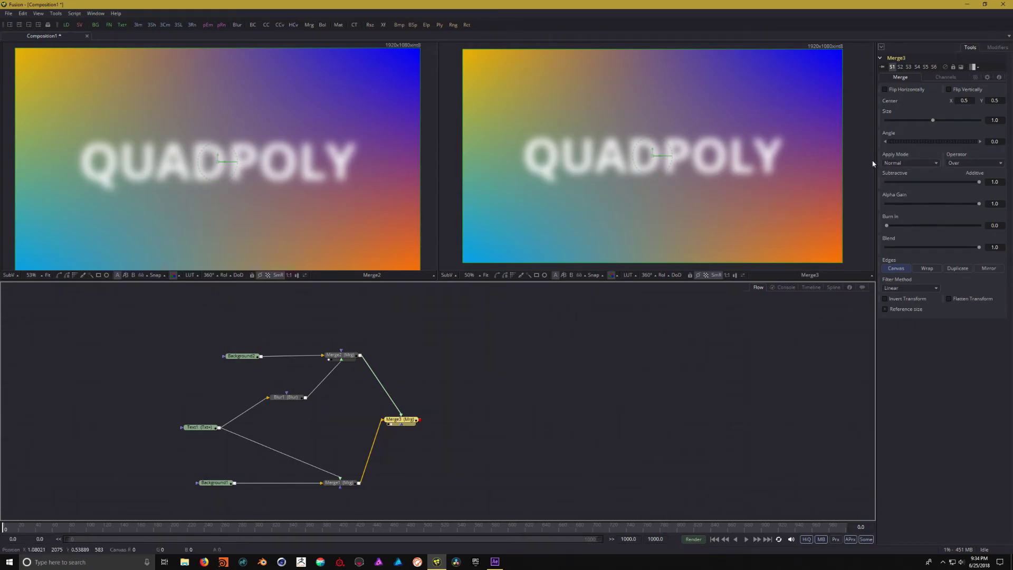
Set Merge3's Apply Mode to Overlay.
left_click(924, 160)
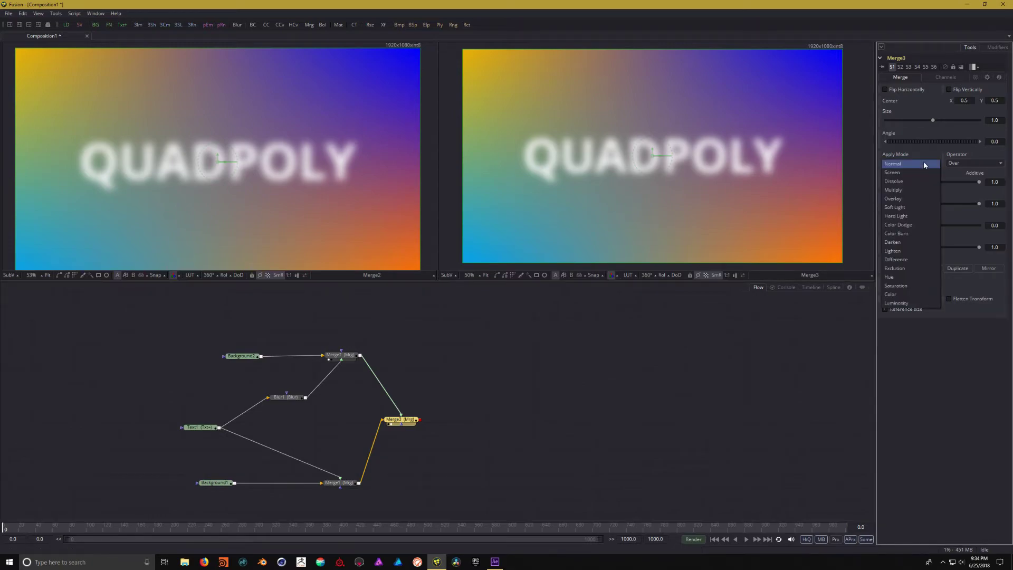
left_click(912, 199)
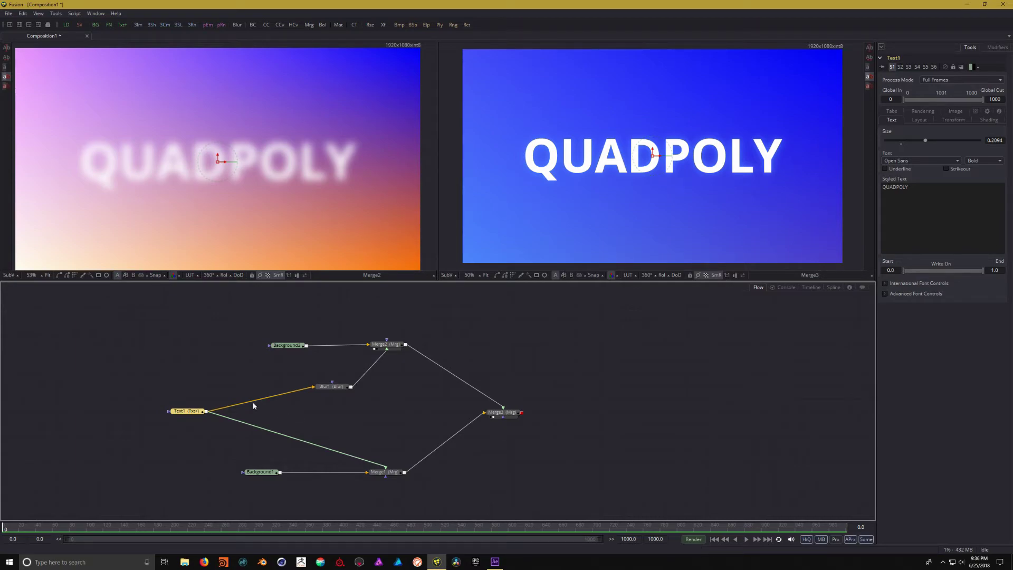
left_click_drag(128, 382, 232, 431)
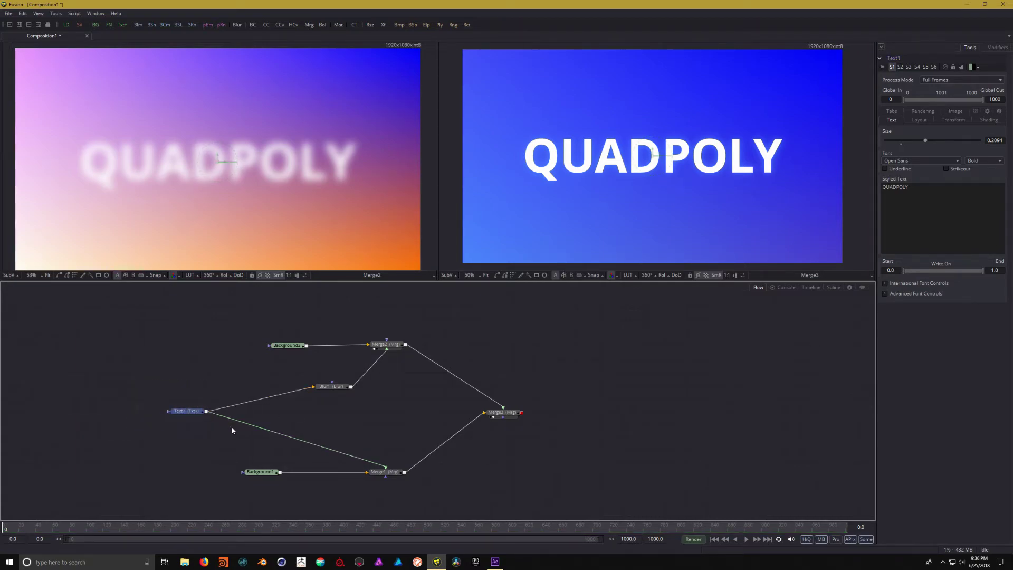
Nudge the Text1 node slightly to the right in the node tree.
left_click_drag(241, 311, 421, 402)
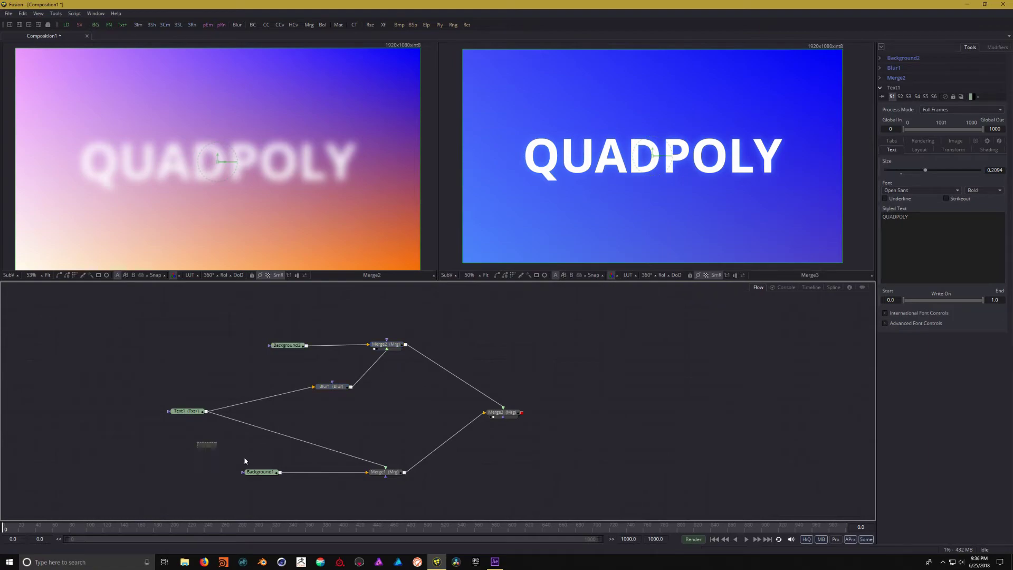
left_click_drag(197, 442, 502, 513)
left_click_drag(411, 426, 325, 413)
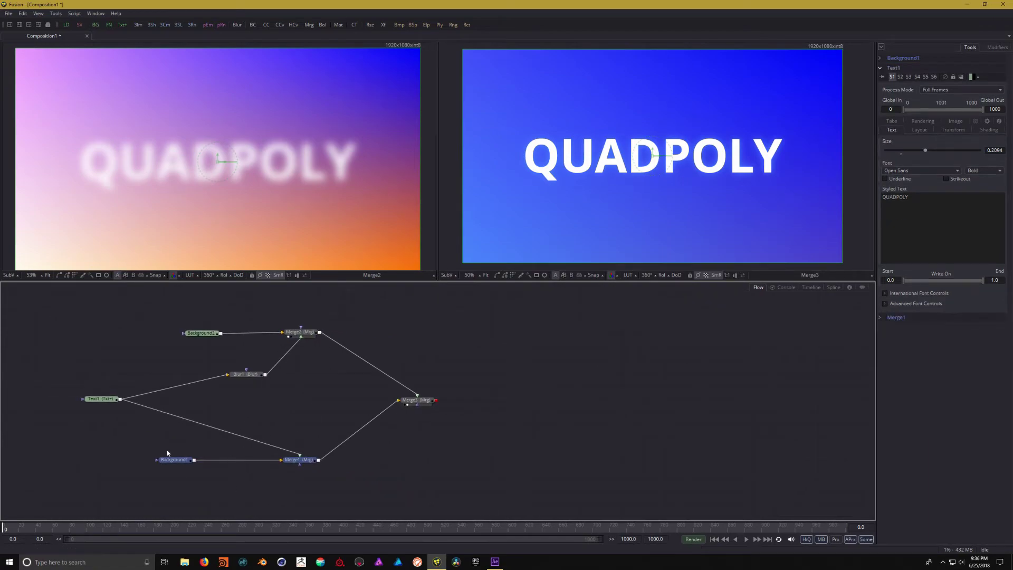
left_click_drag(358, 414, 455, 460)
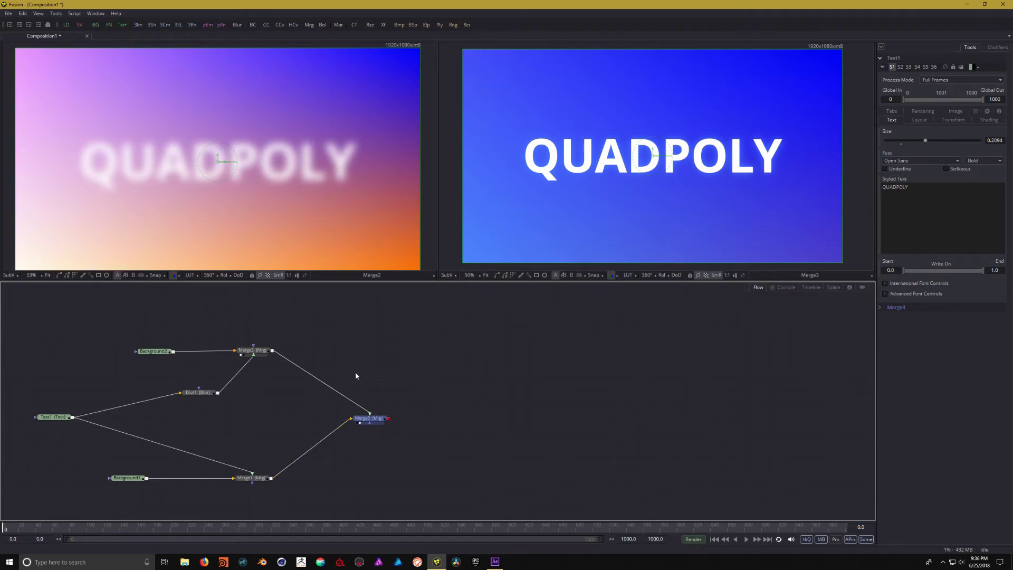
left_click_drag(360, 372, 454, 373)
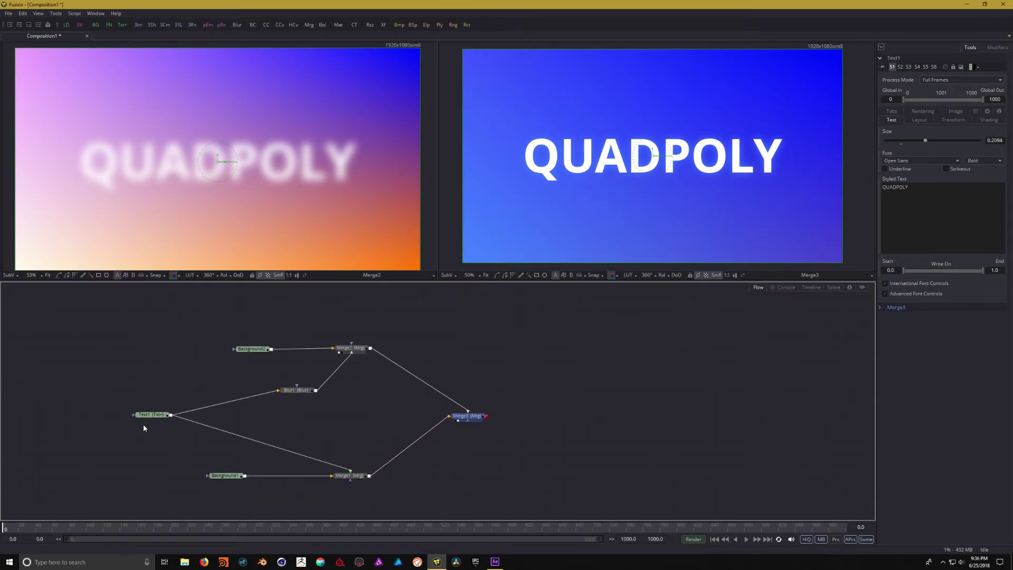
left_click_drag(152, 417, 168, 418)
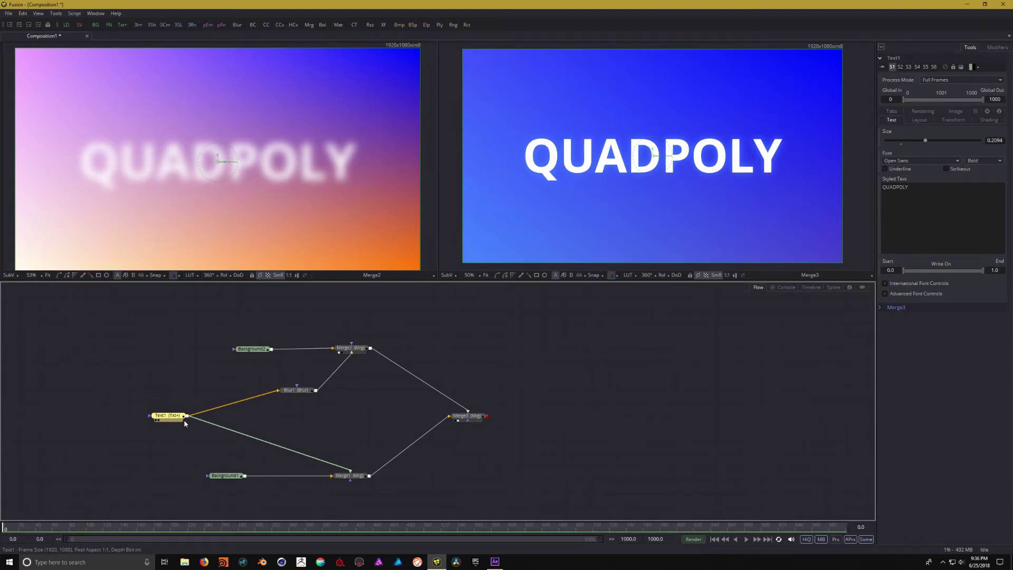
scroll(169, 373, "right", 2)
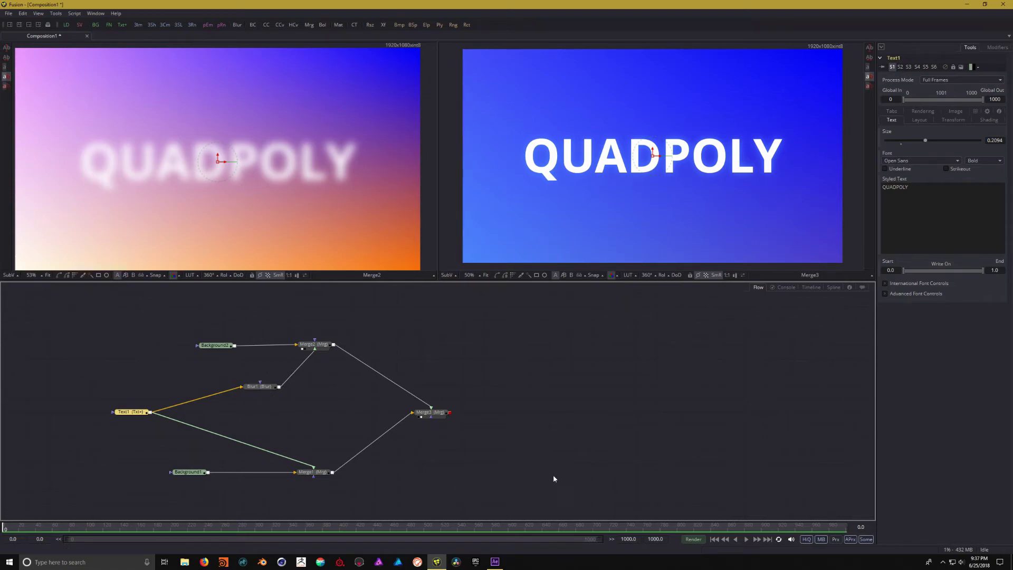
Line Text1 up level with Blur1, then bring up After Effects to compare.
scroll(411, 369, "left", 1)
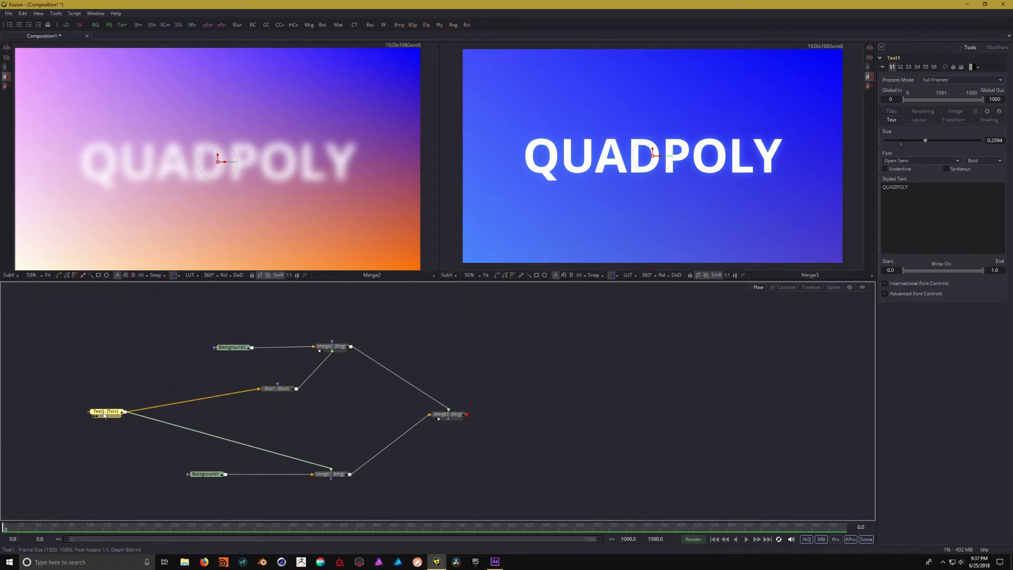
left_click_drag(104, 415, 103, 392)
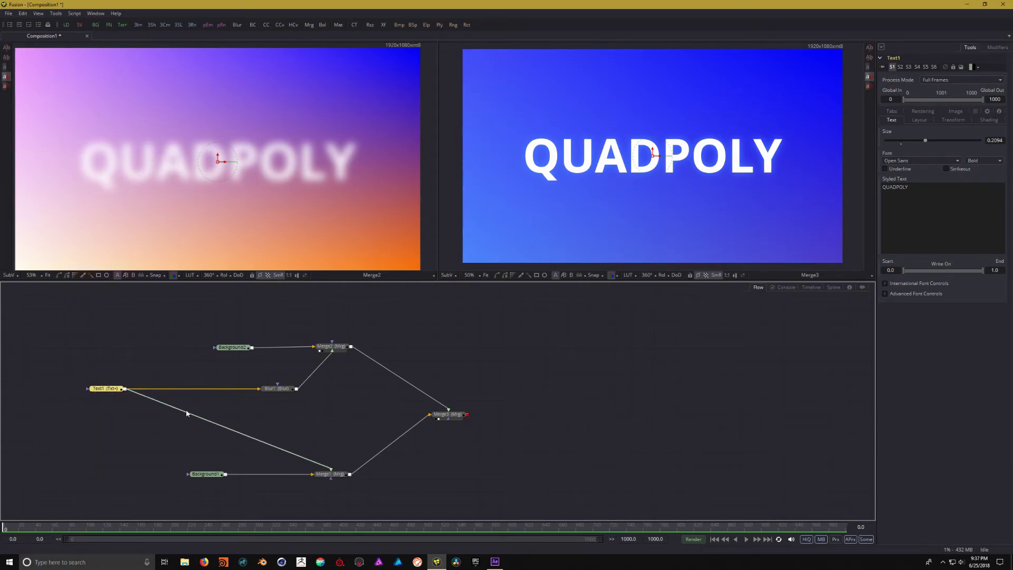
scroll(296, 423, "right", 1)
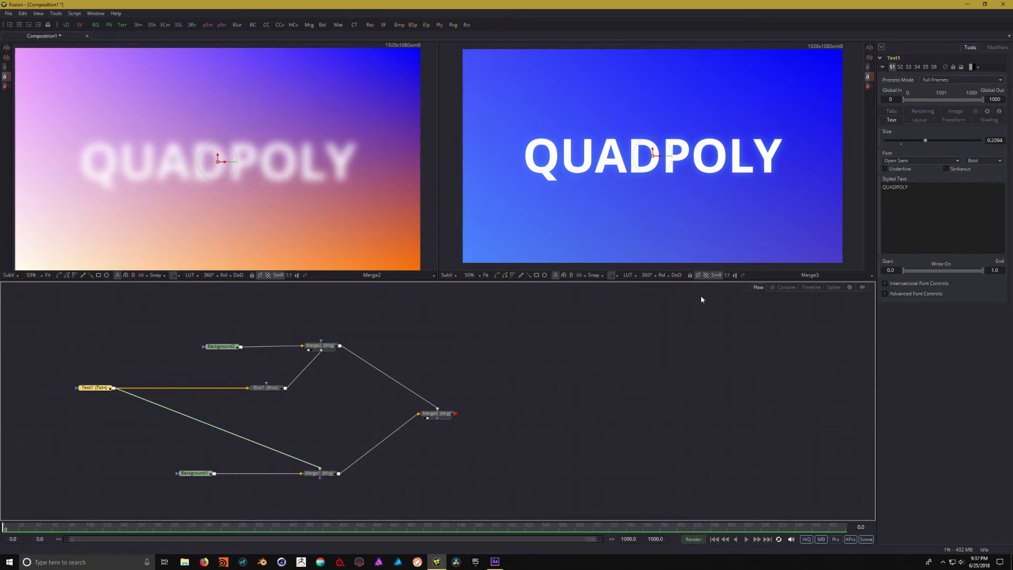
scroll(501, 381, "left", 1)
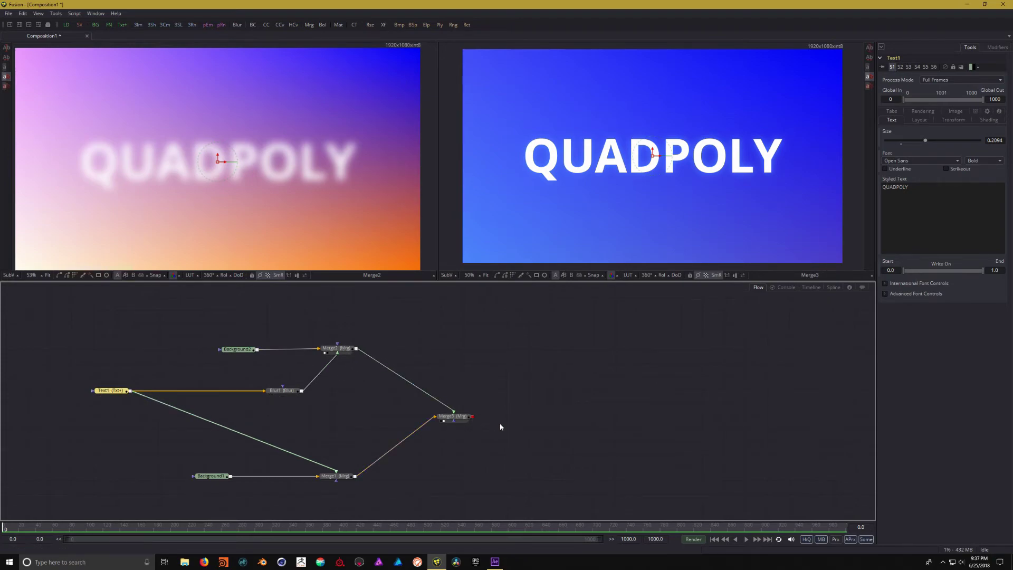
left_click_drag(665, 425, 675, 425)
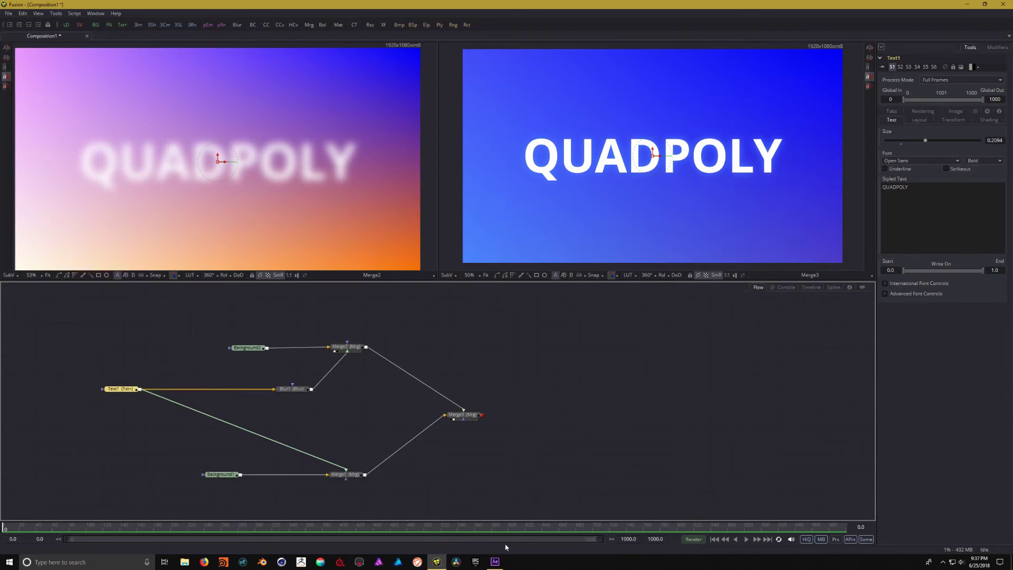
left_click(495, 562)
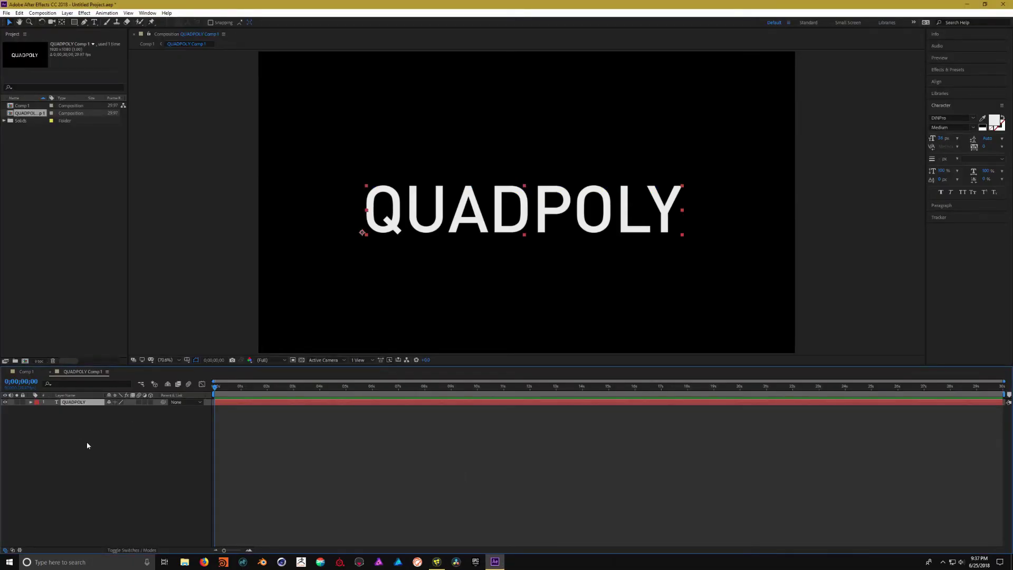
left_click(20, 107)
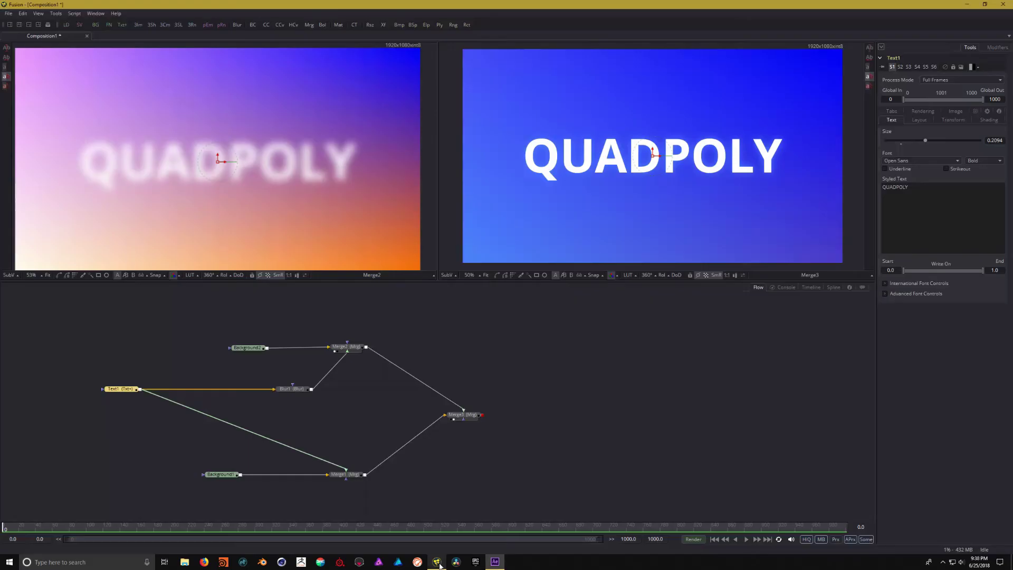
left_click(436, 561)
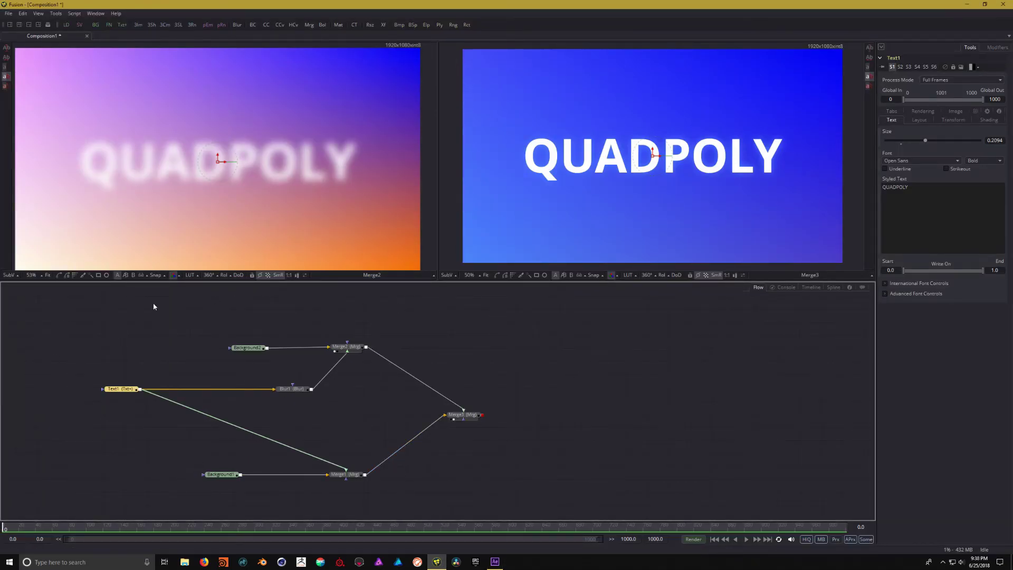
Re-centre the node tree, shift Background2 right and move Text1 in the tree.
scroll(499, 438, "down", 1)
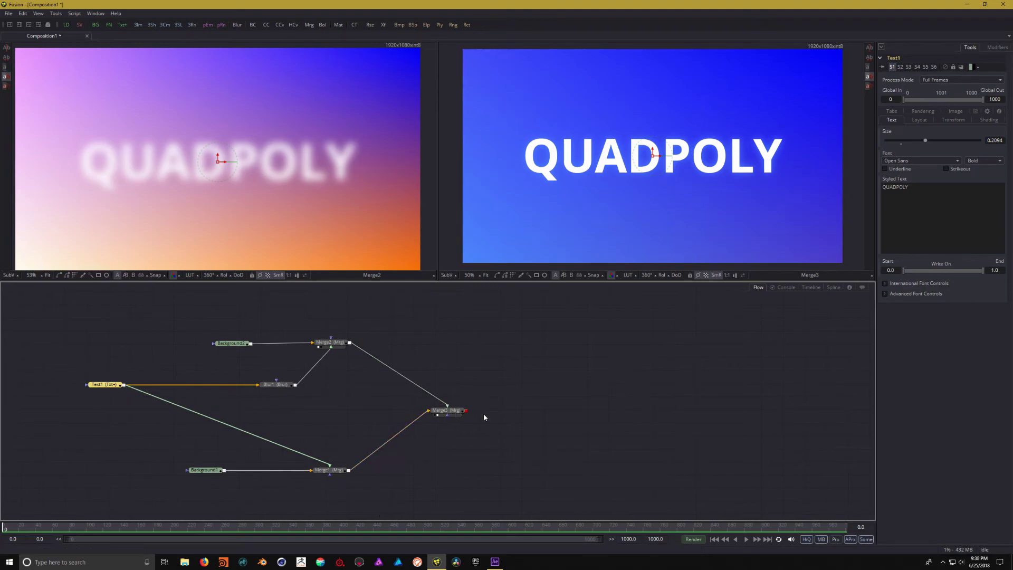
scroll(491, 410, "right", 1)
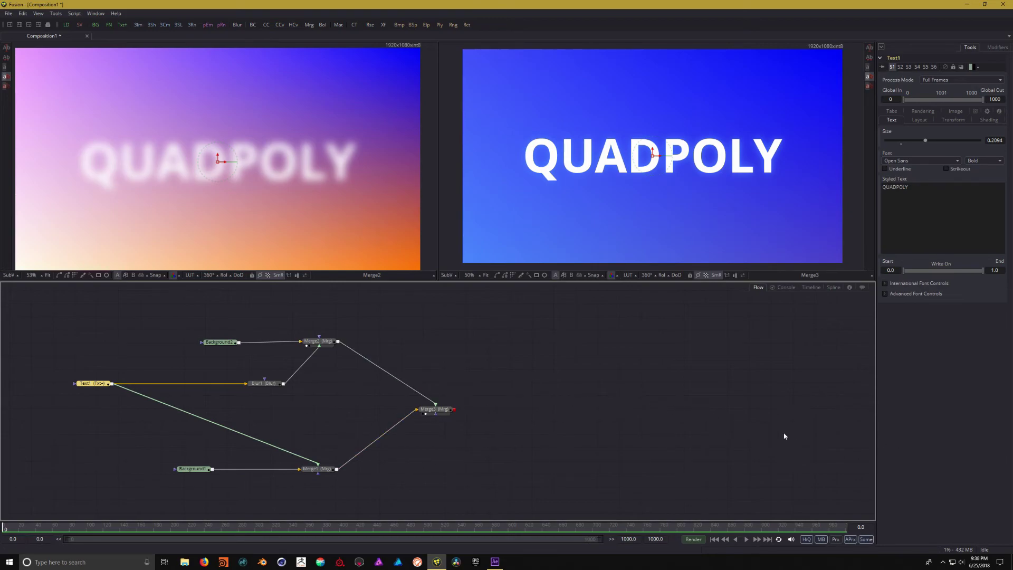
scroll(686, 434, "right", 6)
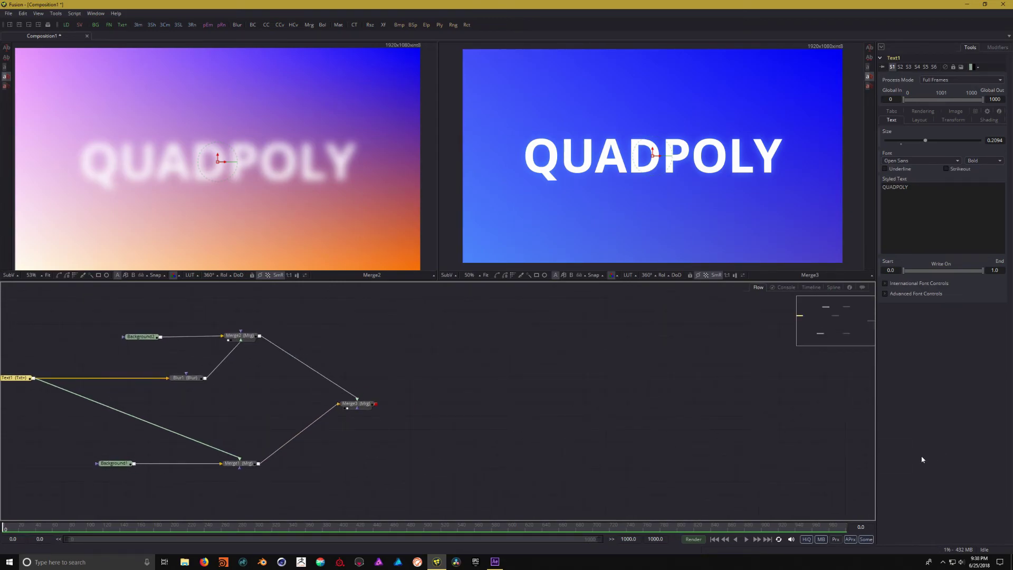
left_click_drag(472, 390, 492, 347)
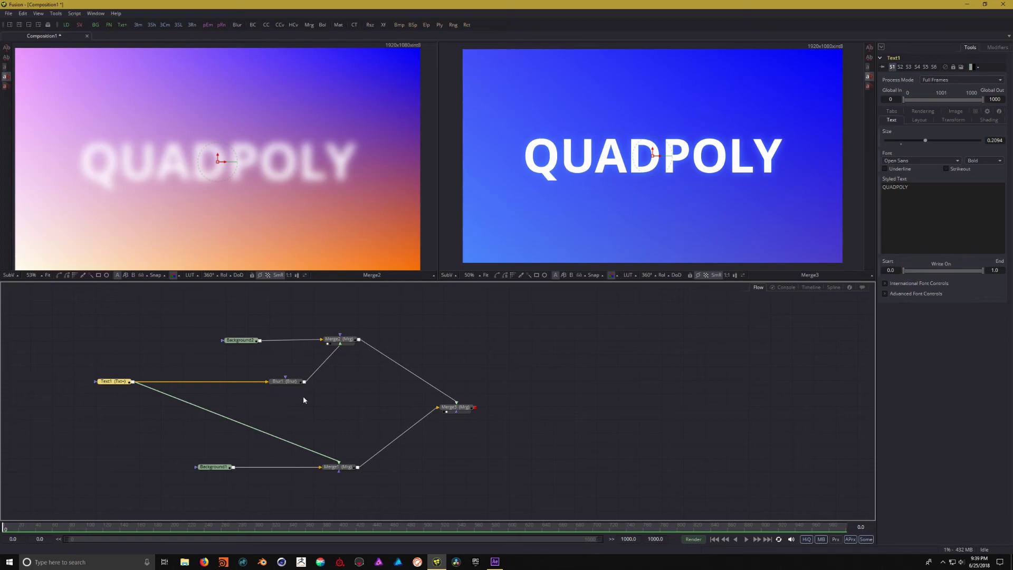
left_click_drag(259, 341, 275, 338)
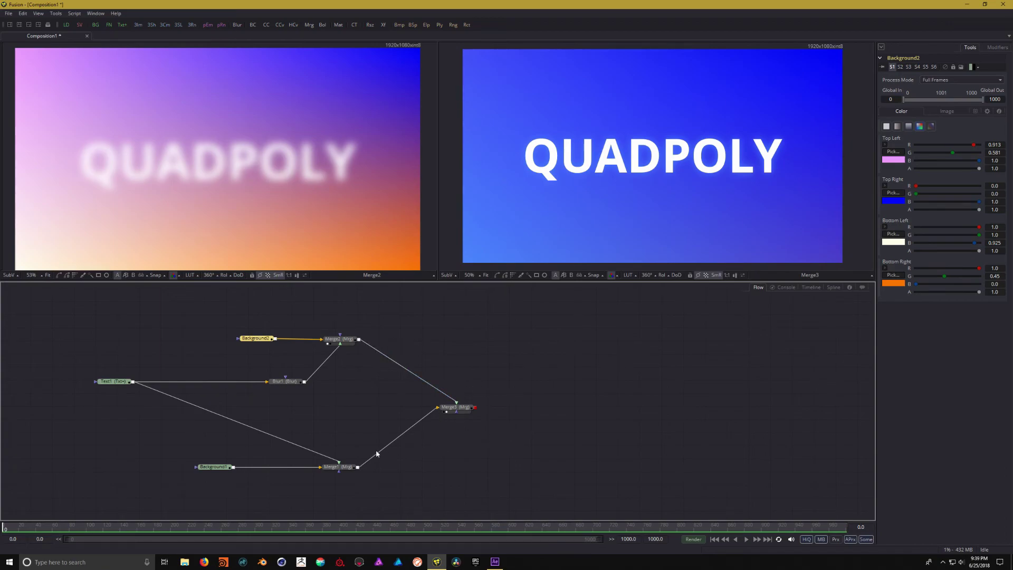
left_click_drag(113, 383, 87, 375)
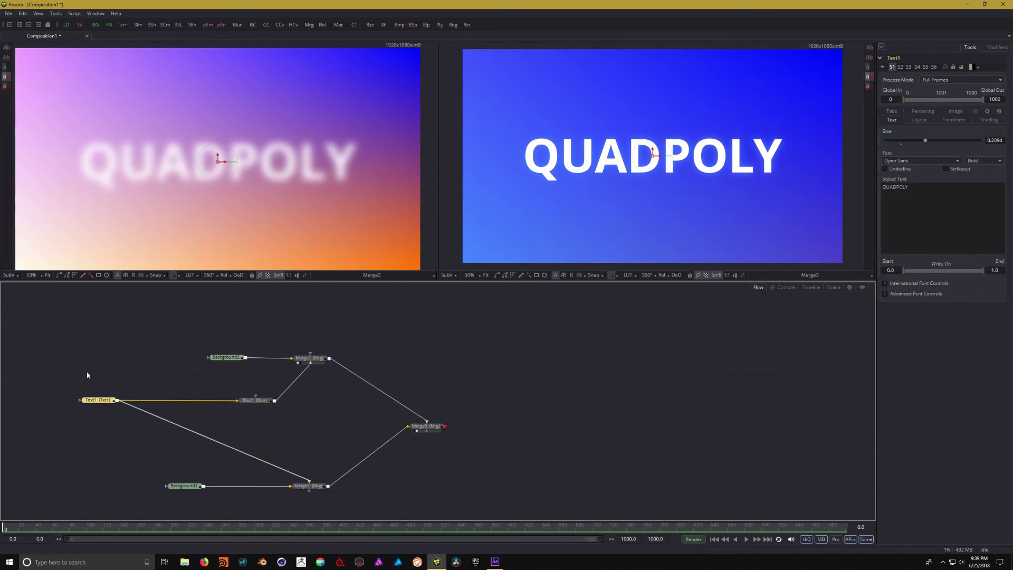
Adjust the Flow view slightly and switch to the QUADPOLY comp in After Effects.
scroll(125, 323, "down", 3)
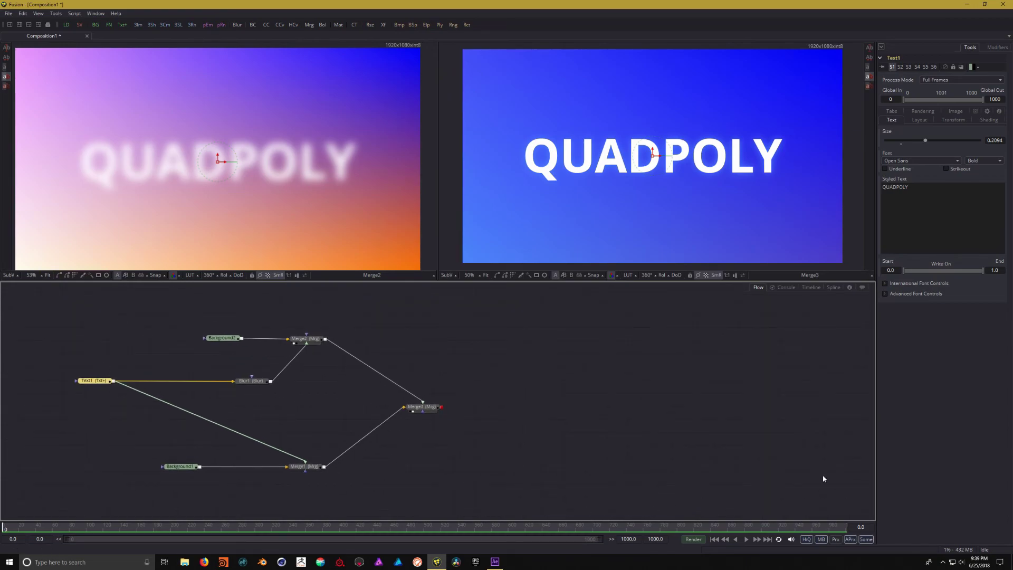
scroll(499, 373, "right", 2)
scroll(517, 378, "left", 4)
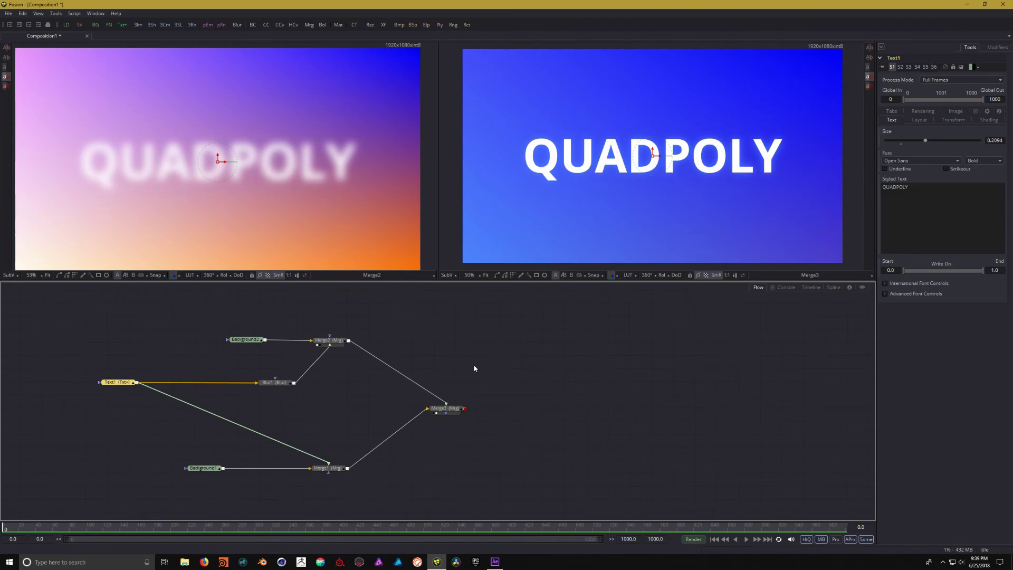
left_click_drag(473, 367, 485, 369)
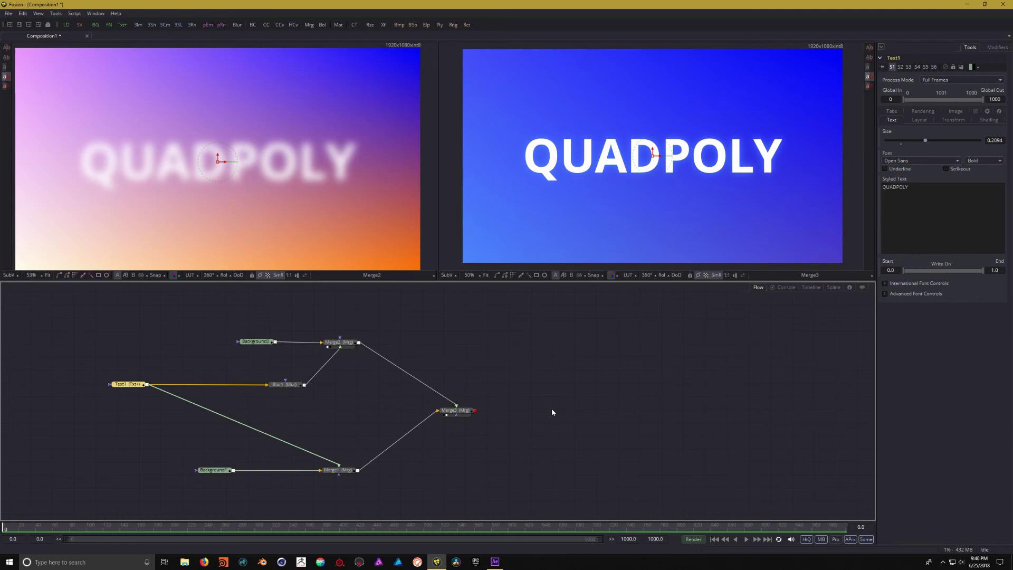
left_click(495, 562)
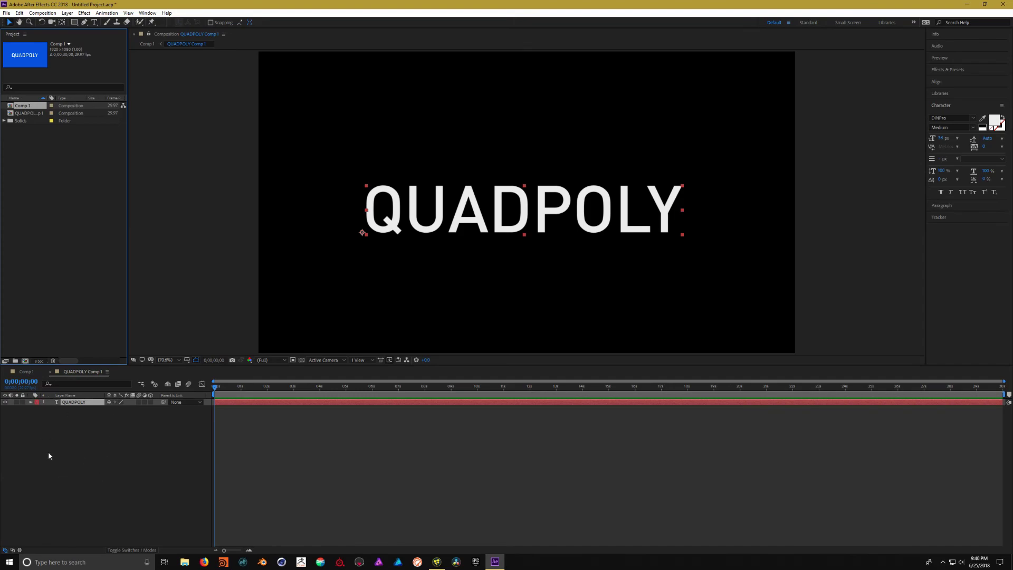
View Comp 1 with the blue solid in After Effects, then return to Fusion.
left_click(27, 372)
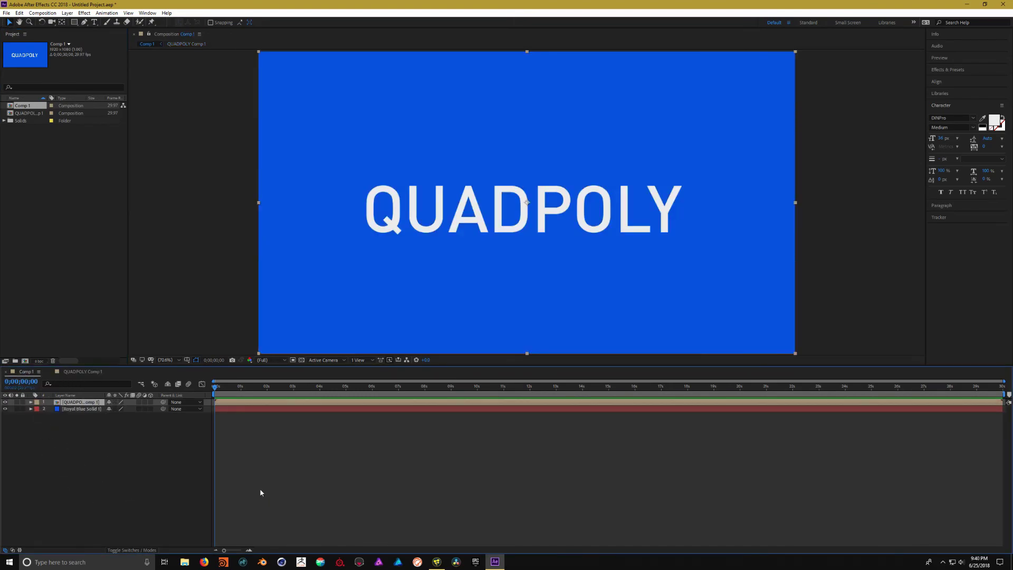
left_click(436, 561)
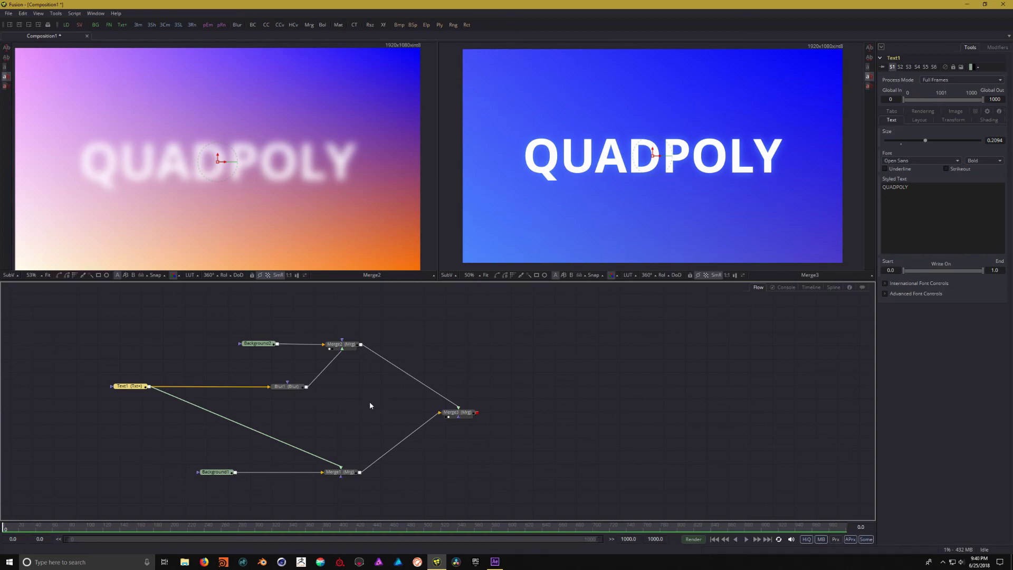
Add a second line 'MOGRAPH' below QUADPOLY in Text1's Styled Text.
left_click_drag(127, 385, 127, 385)
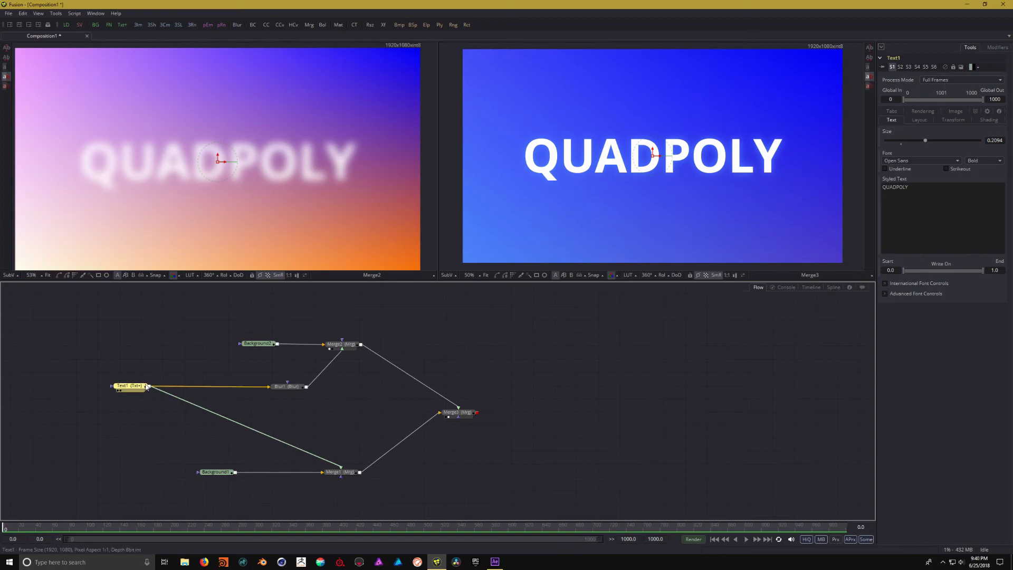
left_click(914, 185)
key("Return")
type("MO")
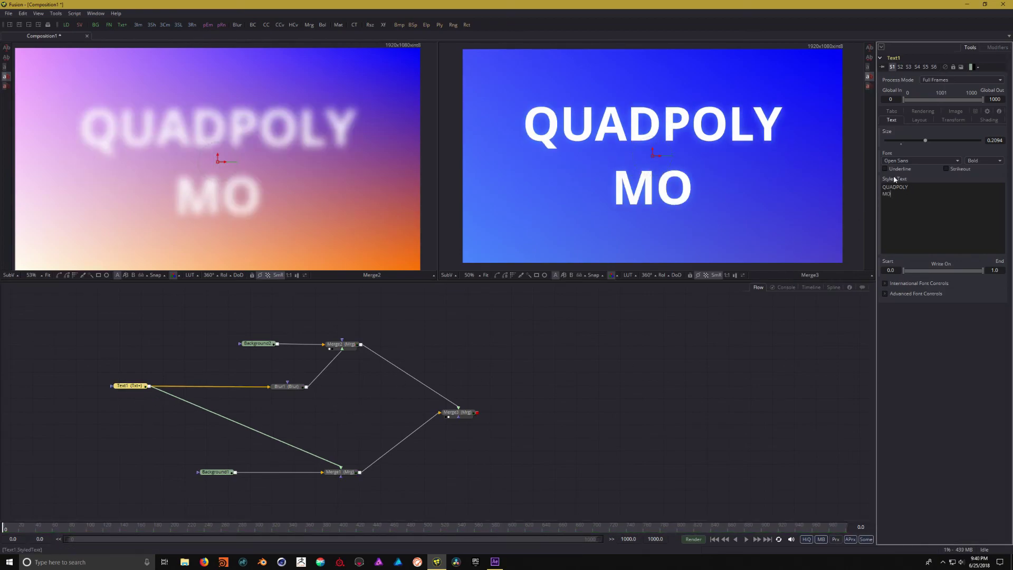
type("GRAPH")
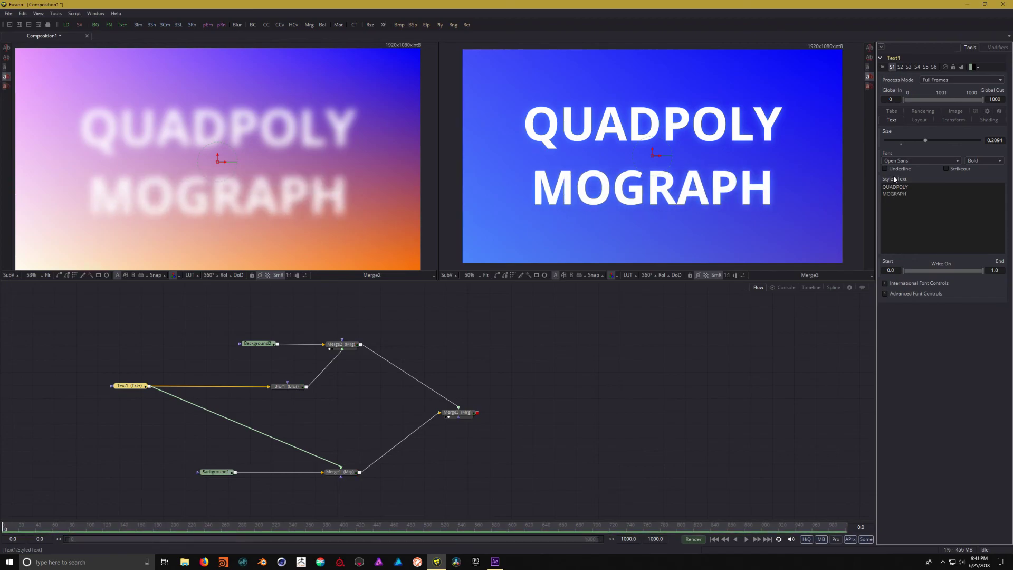